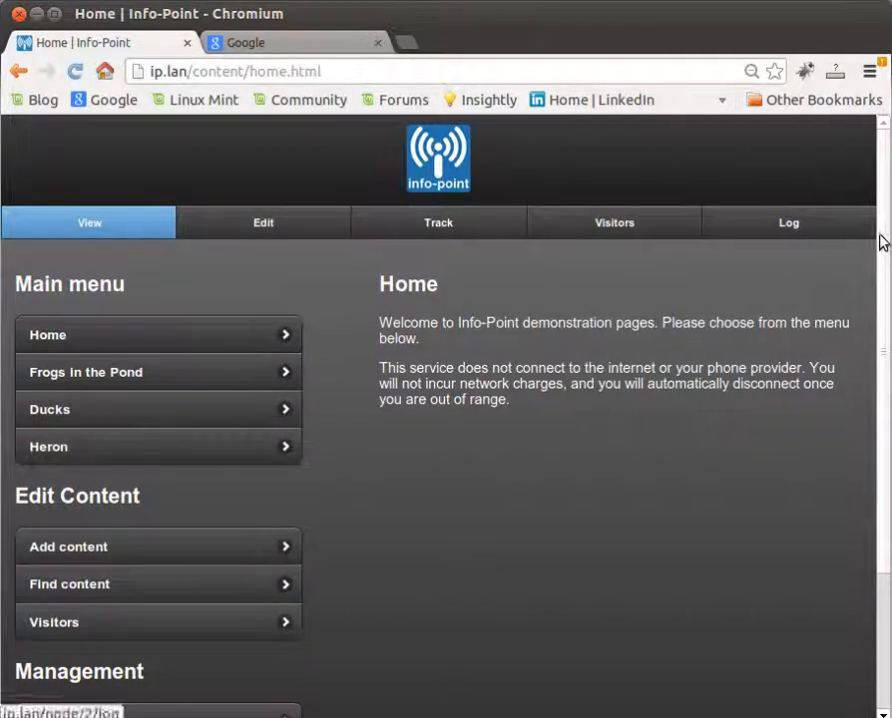
Step: Open the form for adding a new menu from the site's structure administration
drag(882, 244, 888, 326)
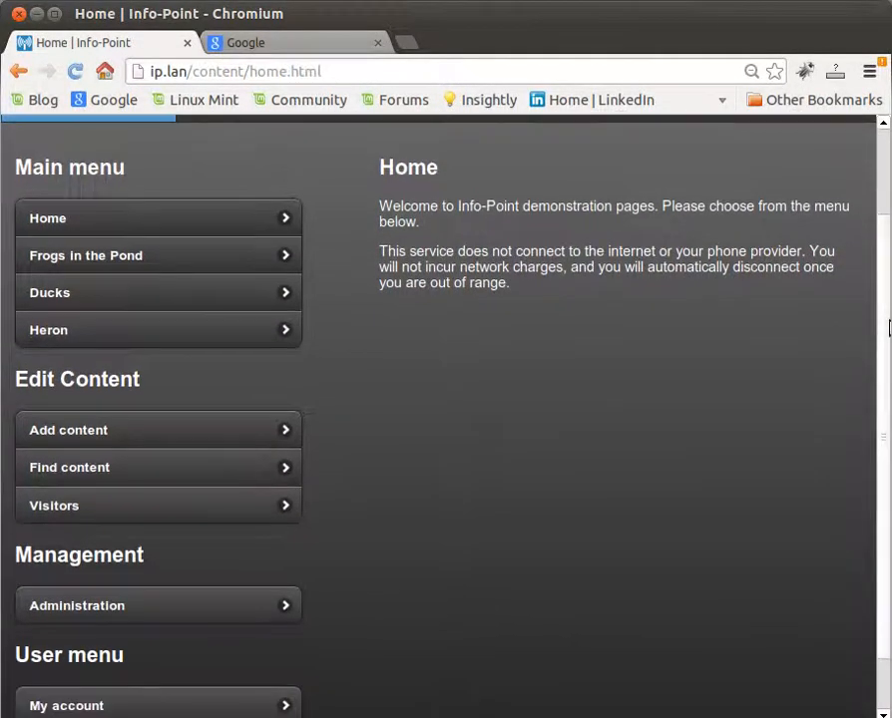
click(155, 610)
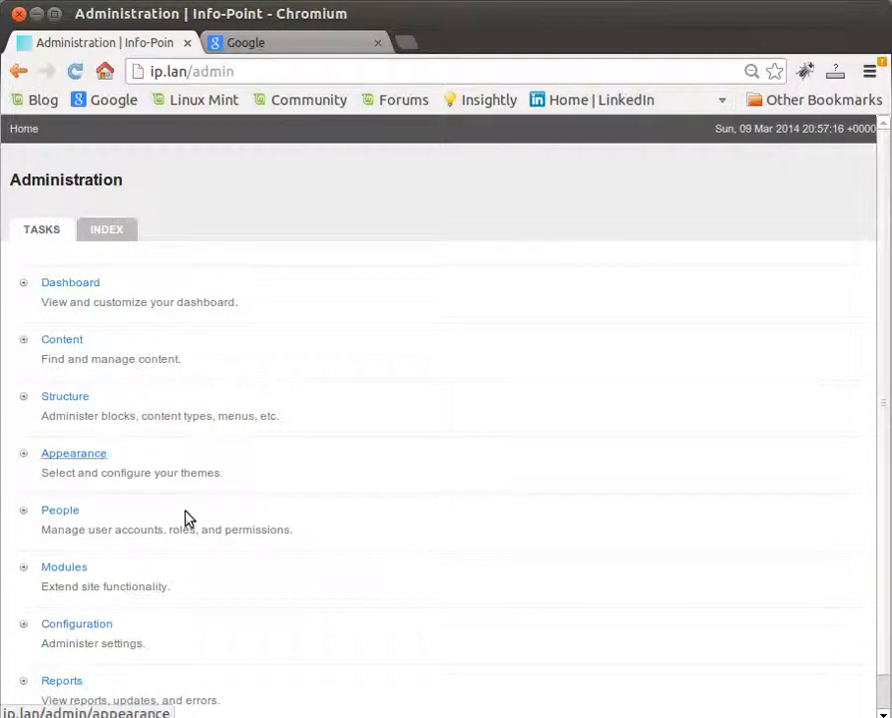
click(73, 402)
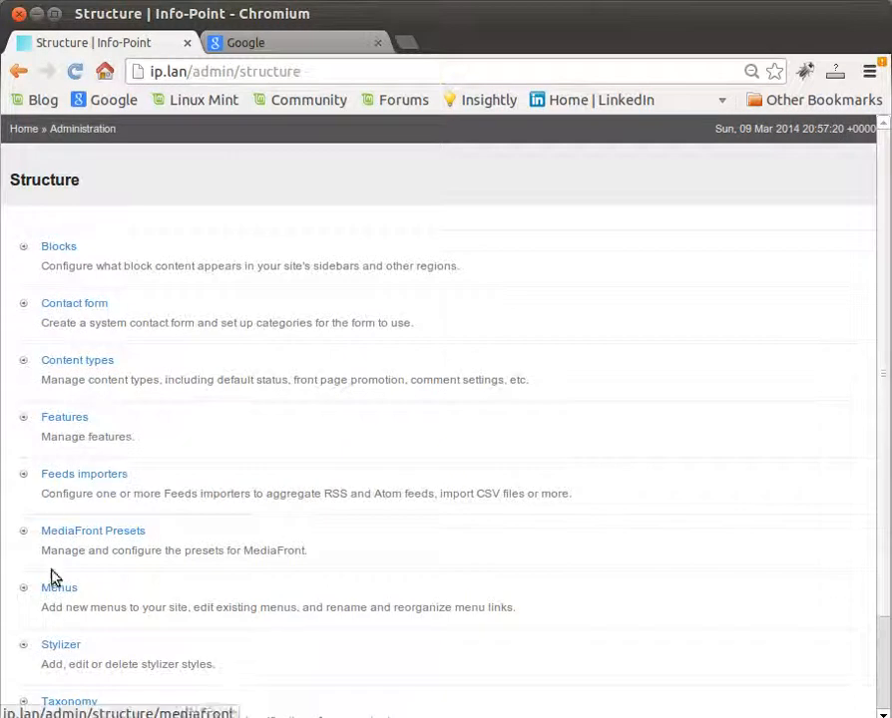
click(60, 591)
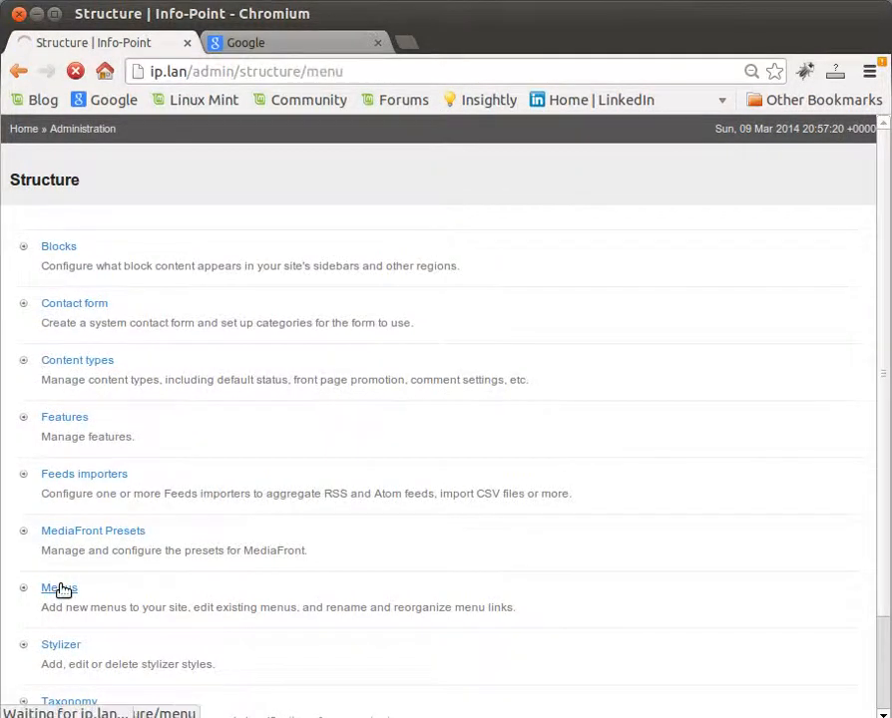
click(79, 268)
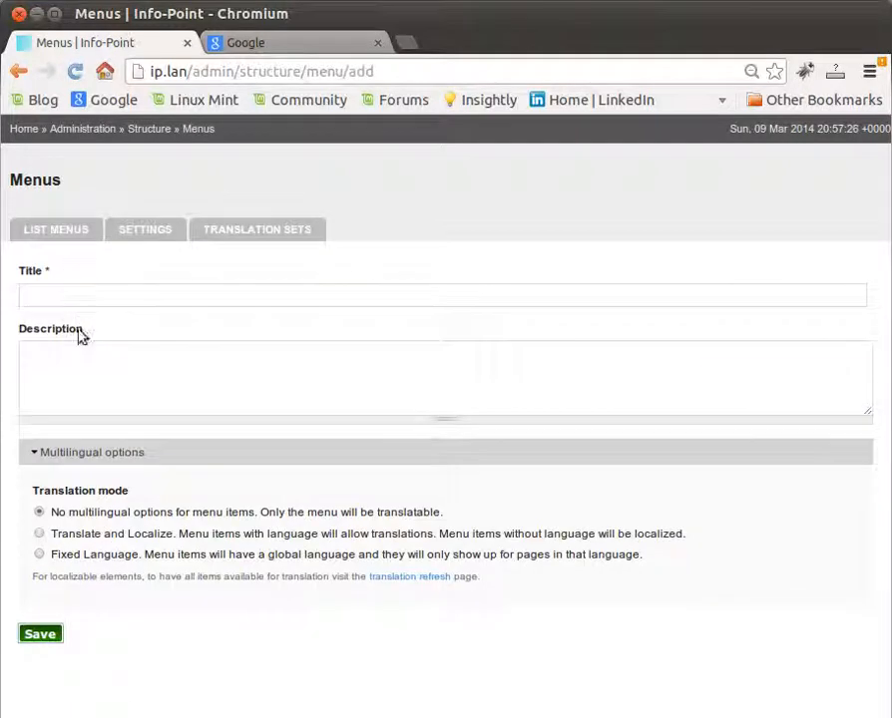
Step: Create a menu titled "Pond" with the description "All about the pond" and save it
click(75, 300)
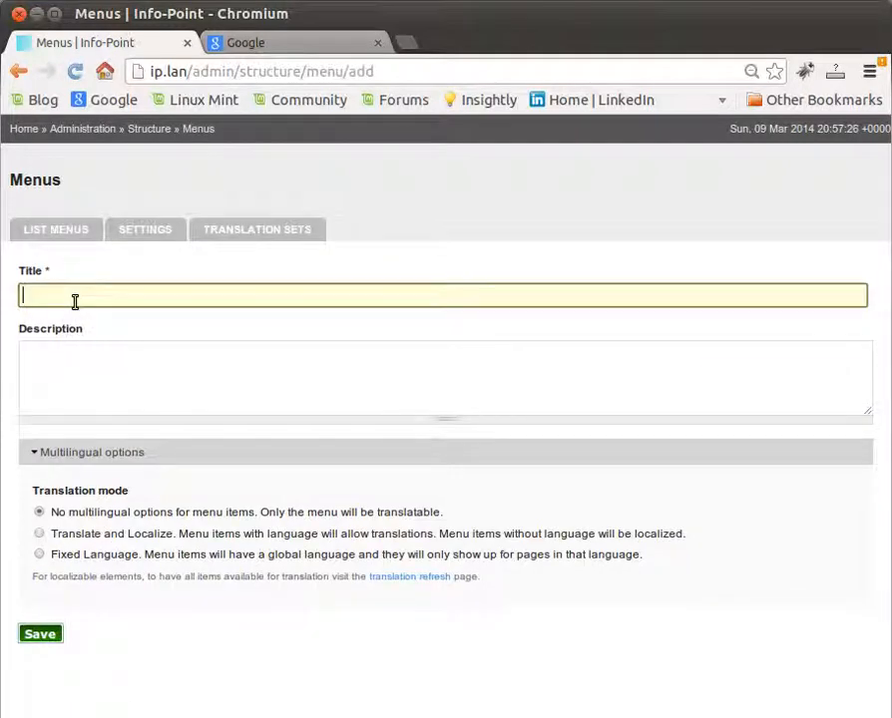
text(Pond)
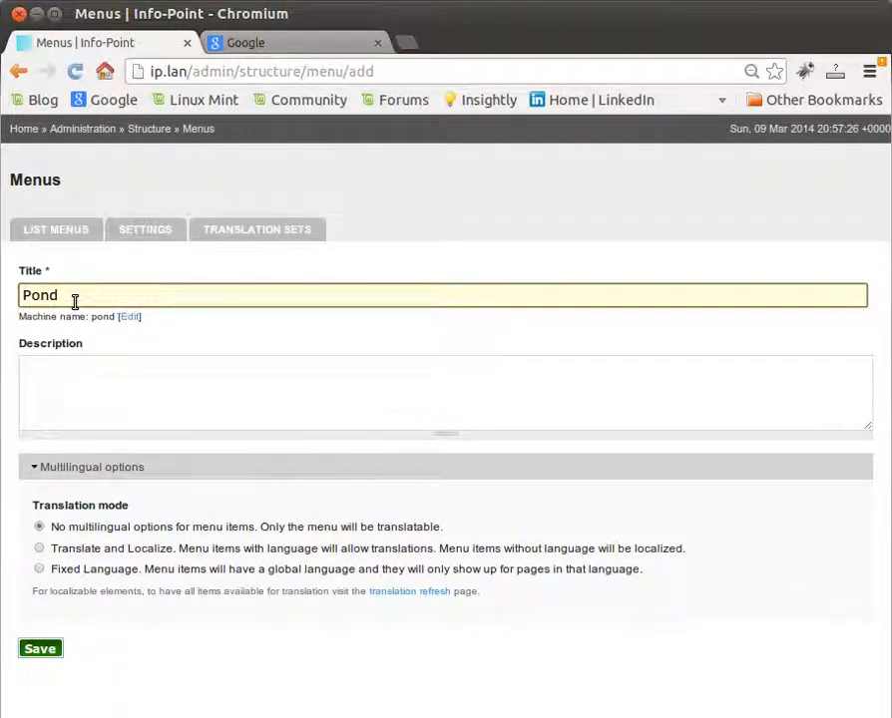
click(69, 370)
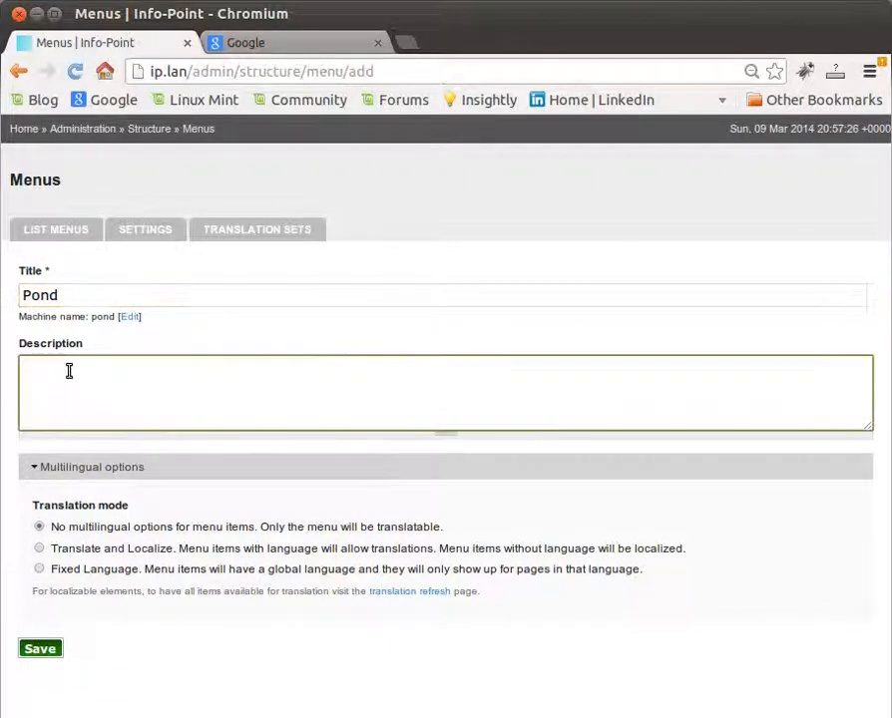
text(All )
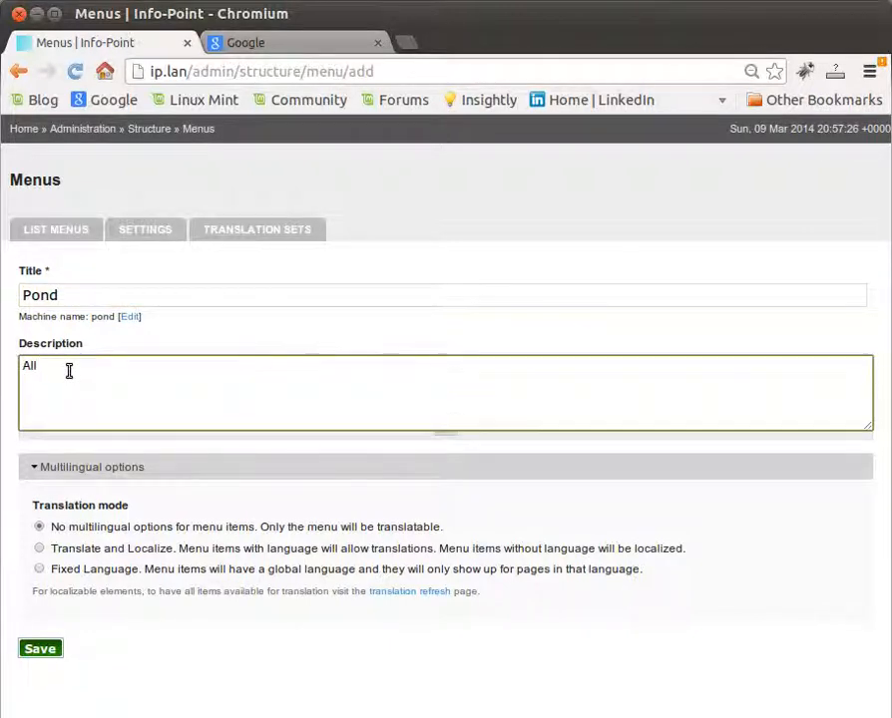
text(about the pond)
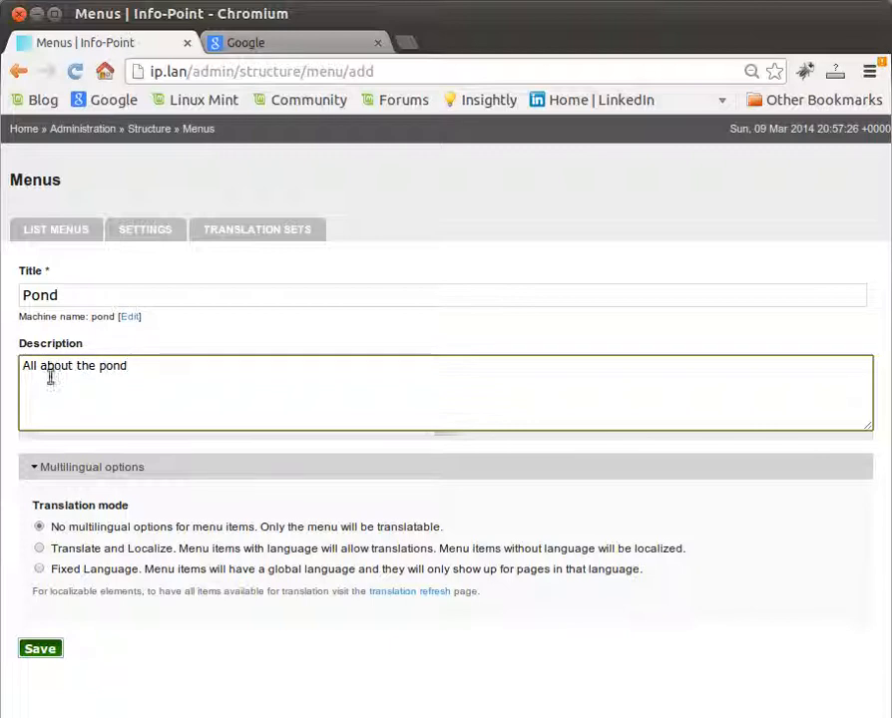
click(42, 650)
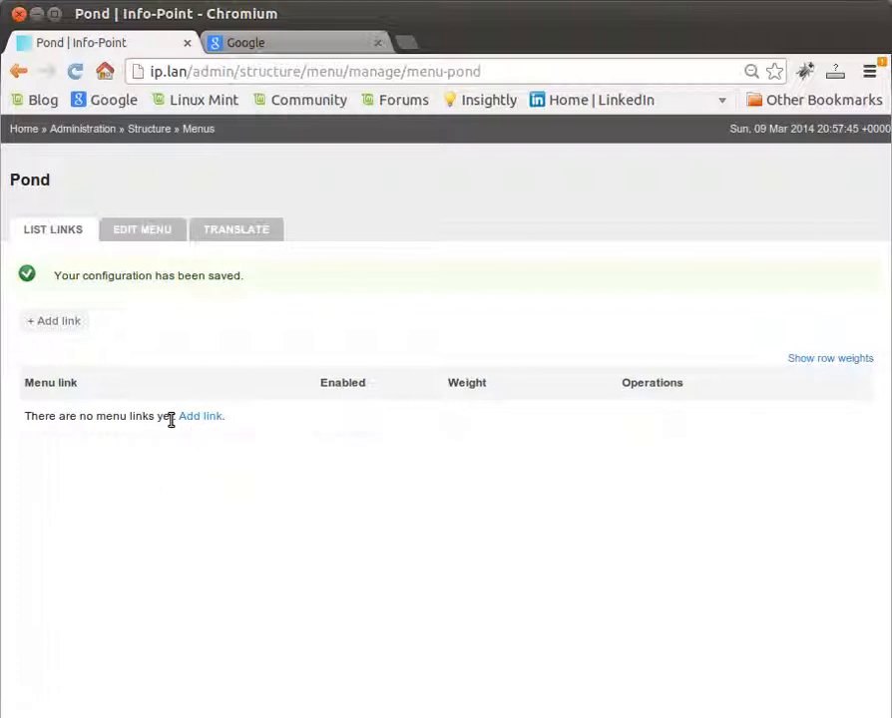
Step: Assign the disabled Pond block to the Primary region in the site's block layout and save the blocks
click(151, 131)
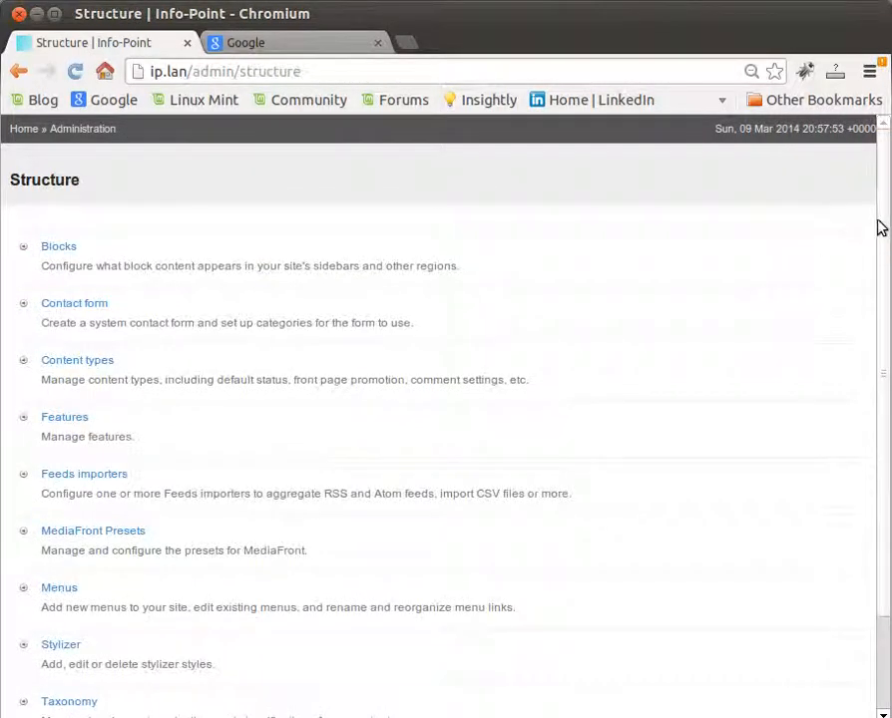
drag(882, 229, 884, 240)
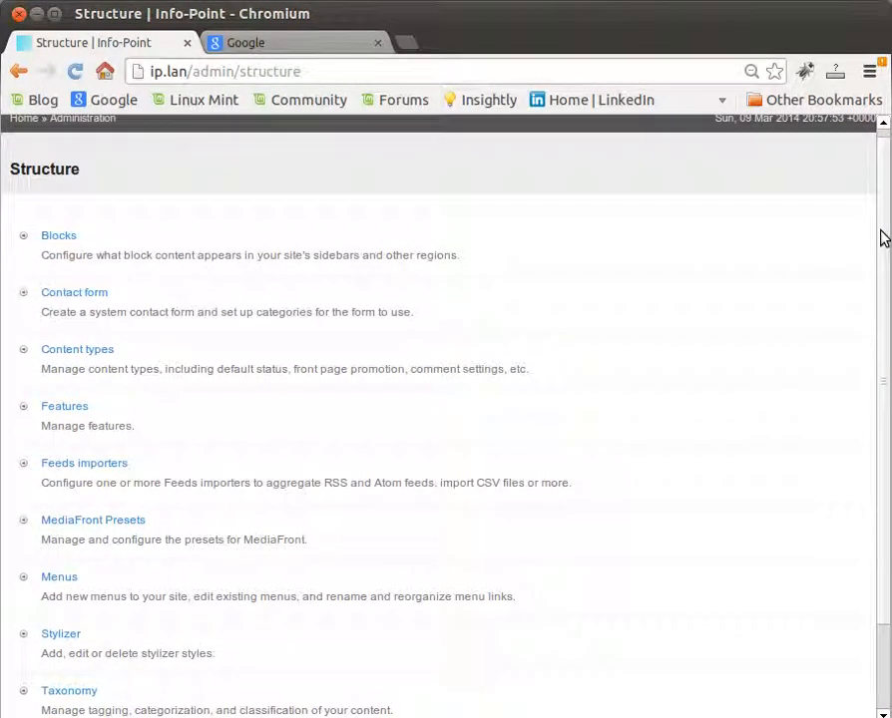
click(45, 241)
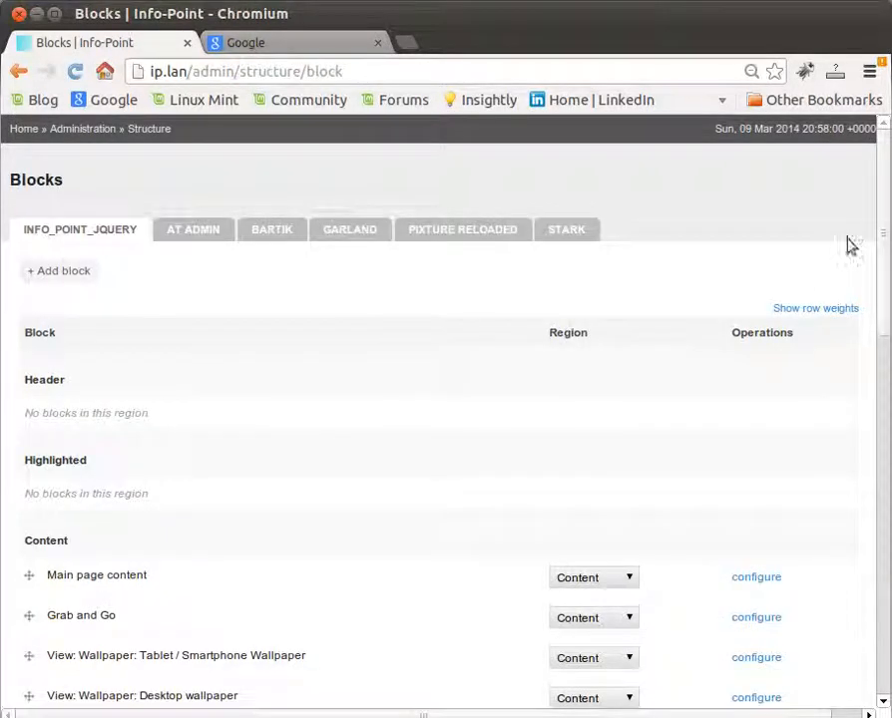
drag(885, 214, 885, 557)
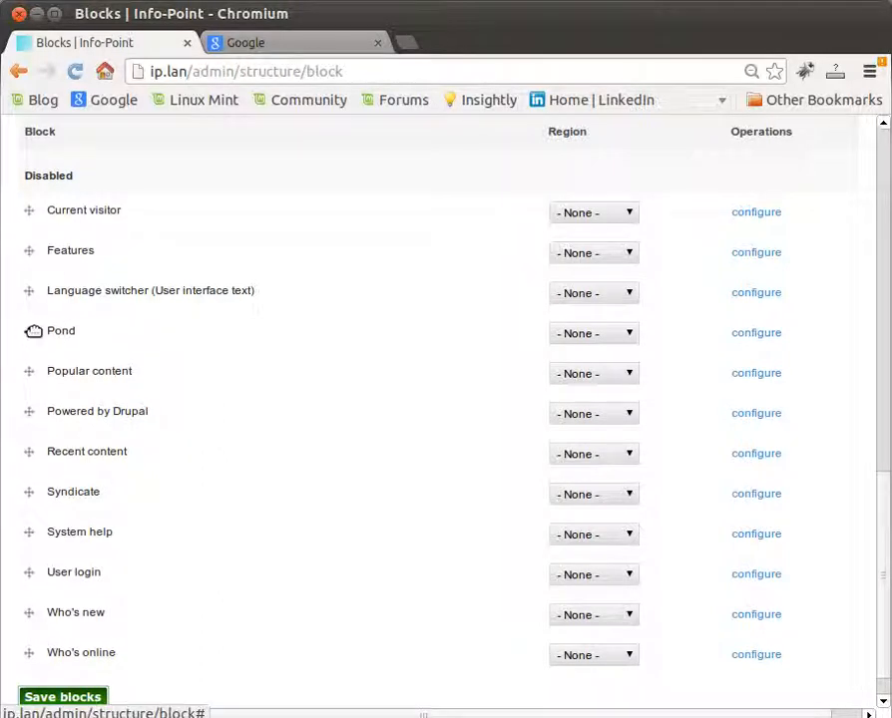
click(630, 336)
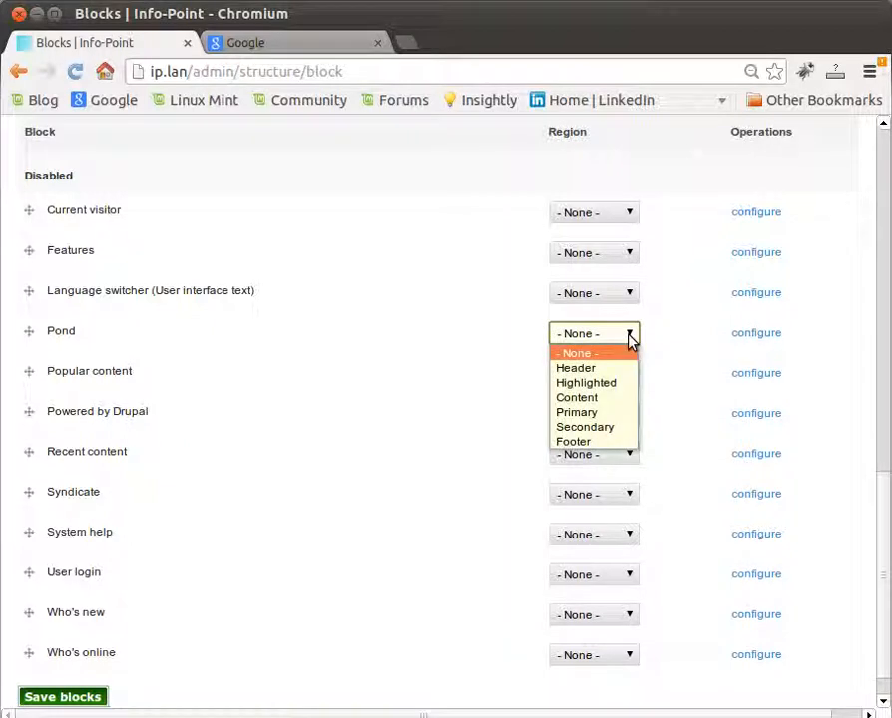
click(631, 416)
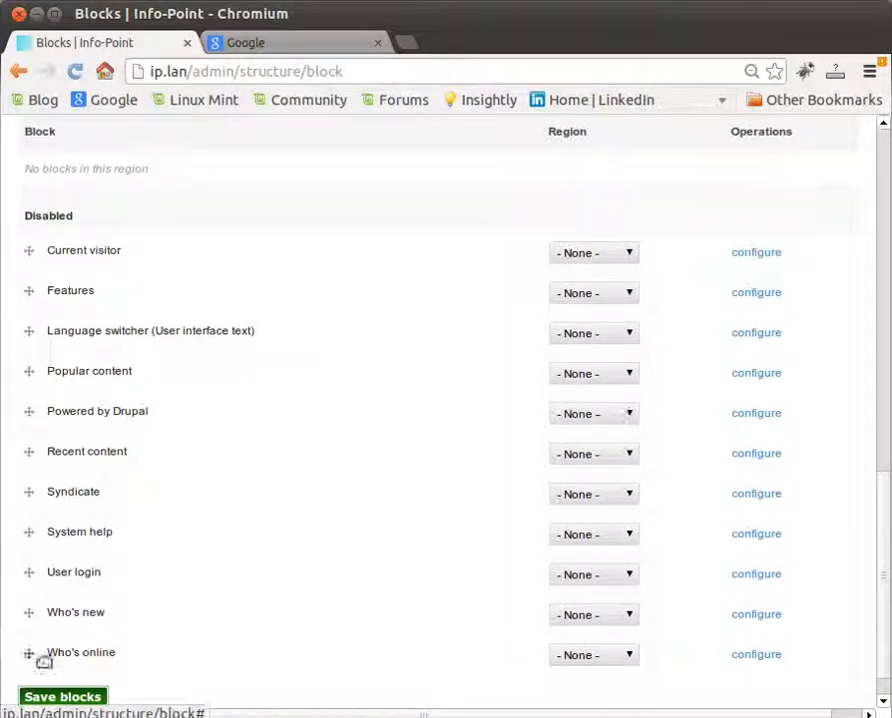
click(62, 698)
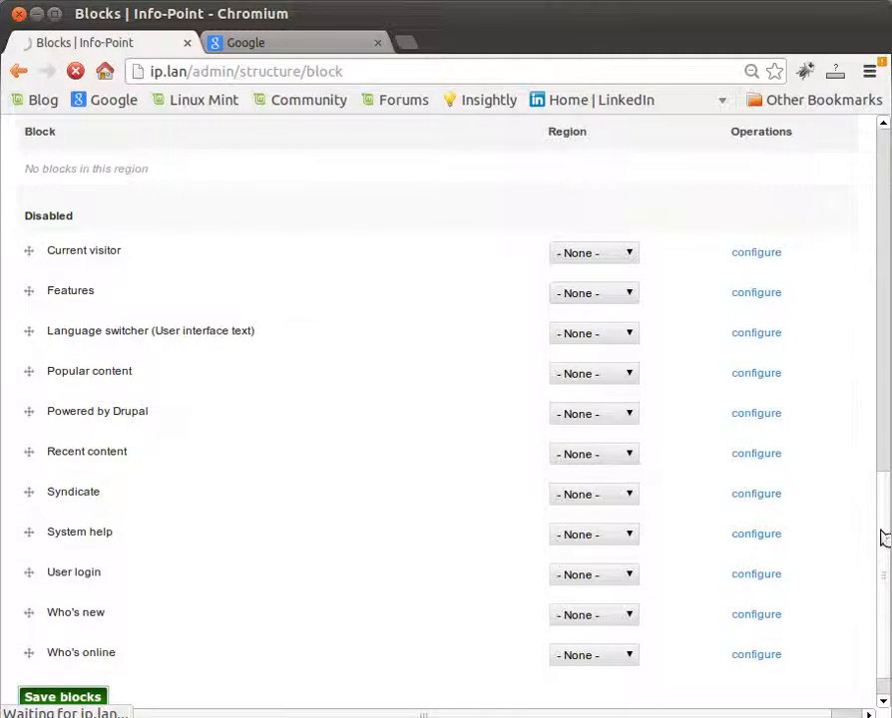
Step: Move the Pond block directly below Main menu in the Primary region and save the block order
scroll(882, 539, down, 10)
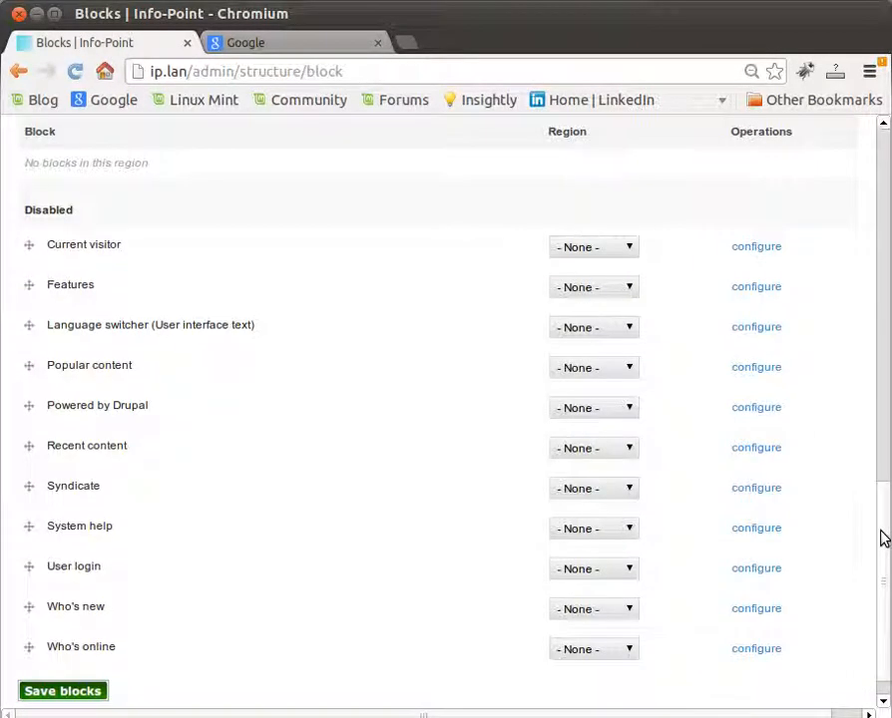
drag(886, 504, 882, 301)
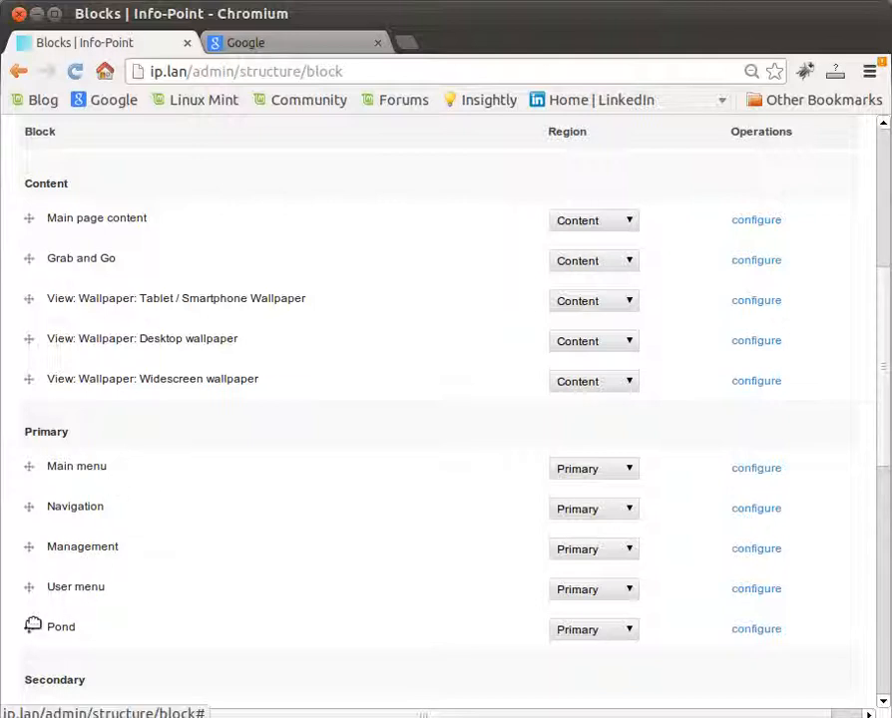
drag(30, 631, 33, 505)
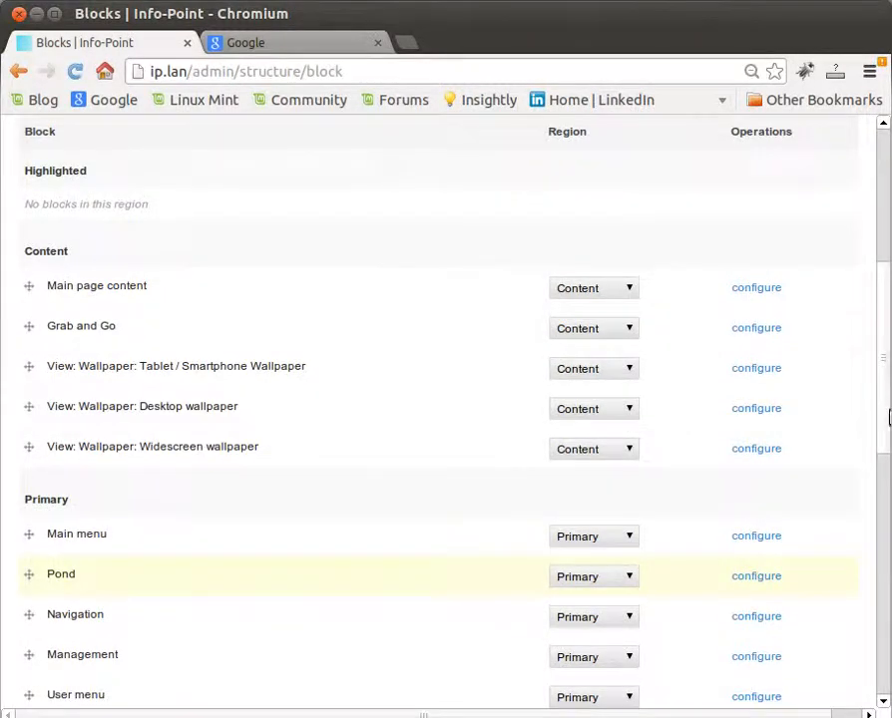
drag(888, 418, 882, 599)
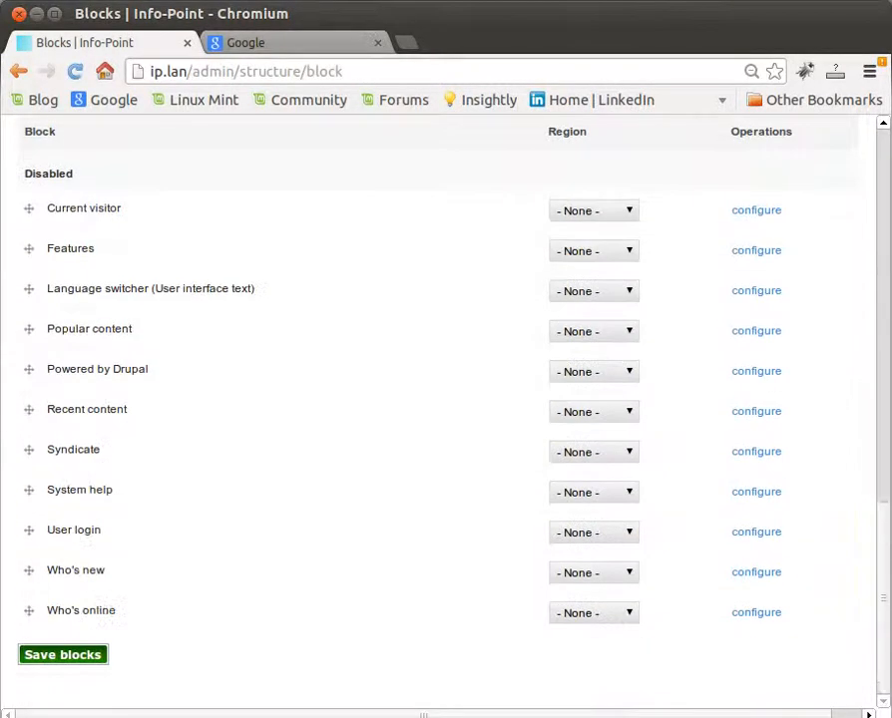
click(34, 665)
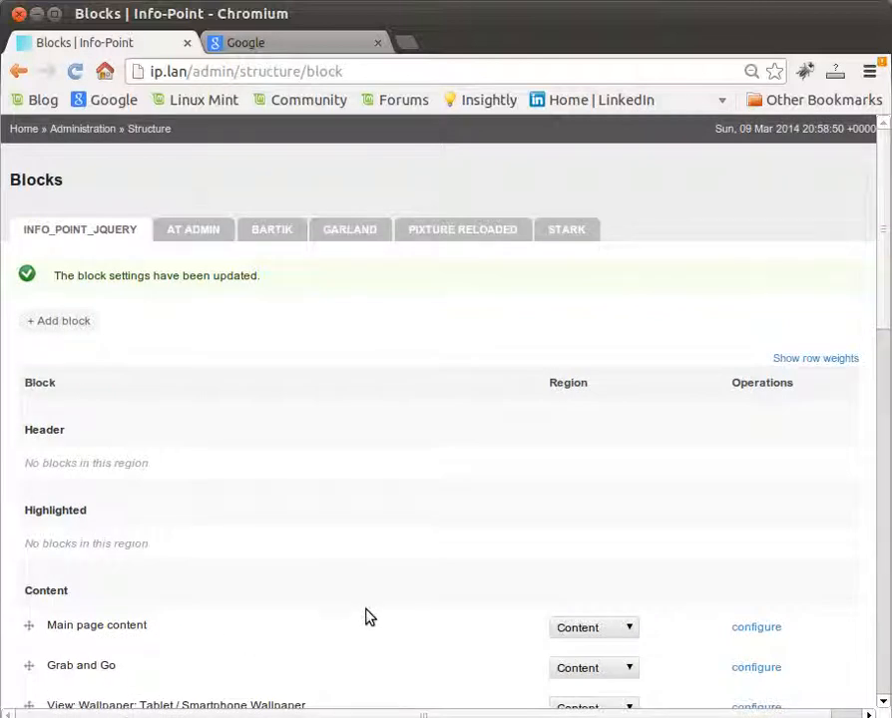
Step: Check the site's home page menus, and open the Text and Images content type for editing
click(23, 131)
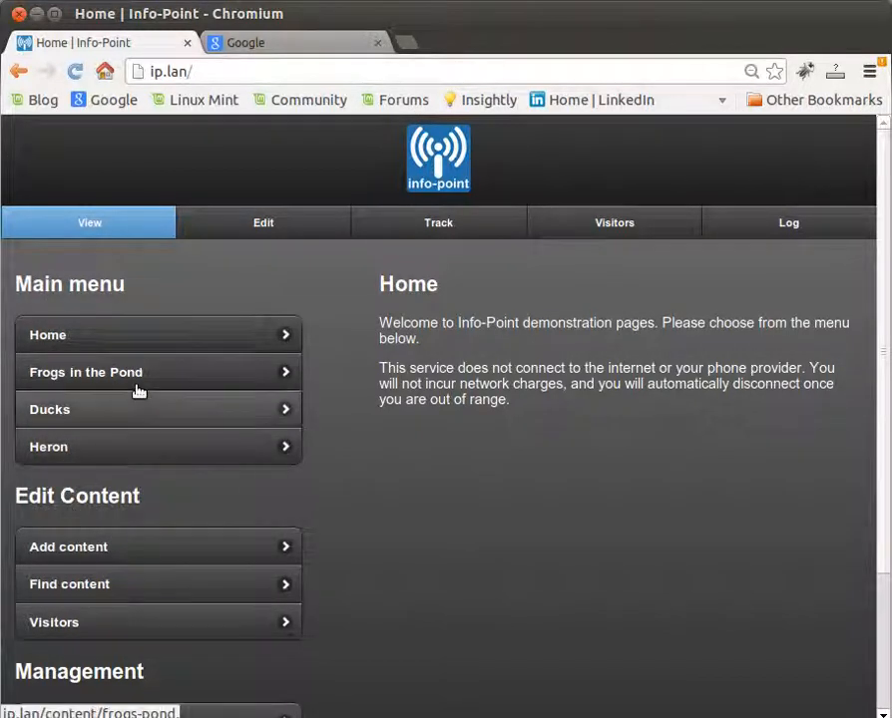
drag(880, 261, 880, 369)
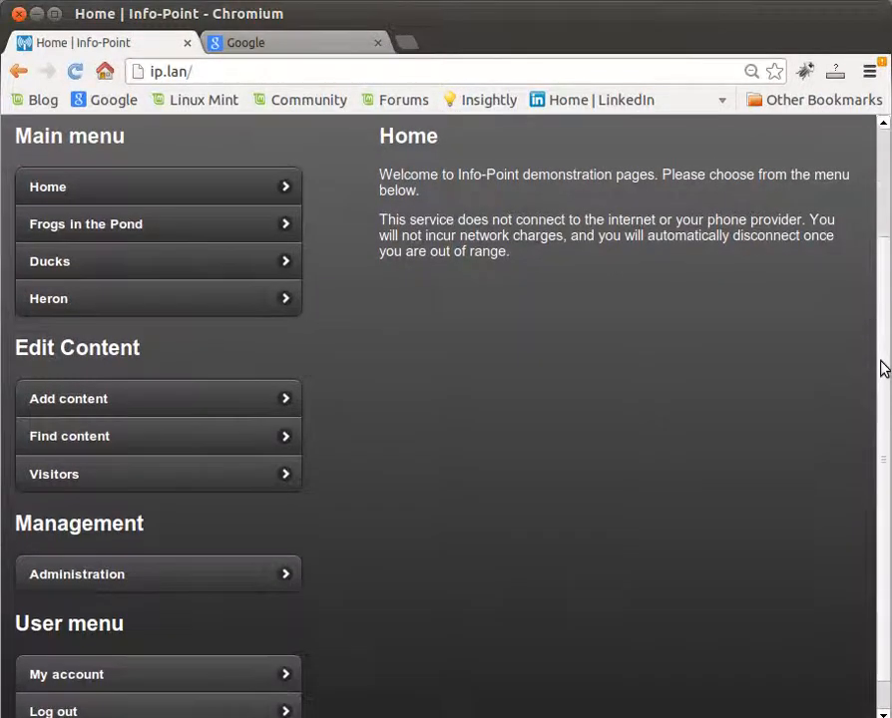
click(62, 575)
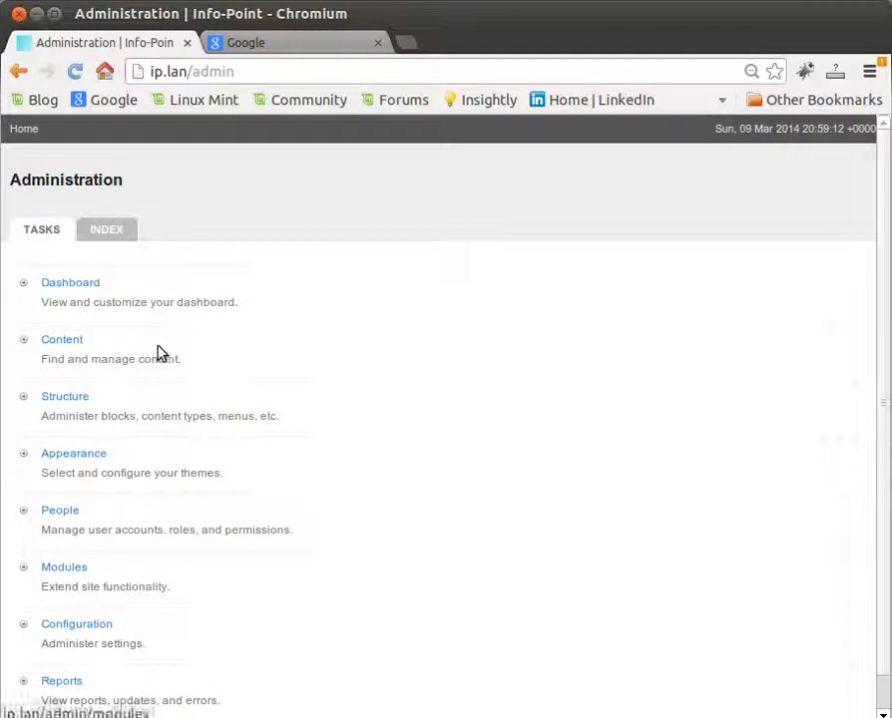
click(67, 399)
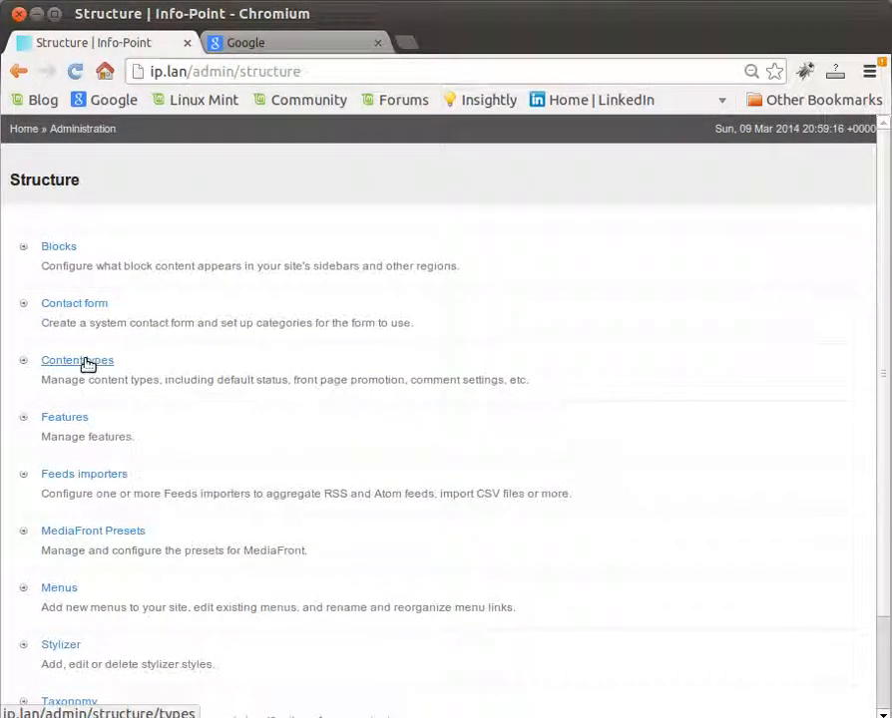
click(87, 364)
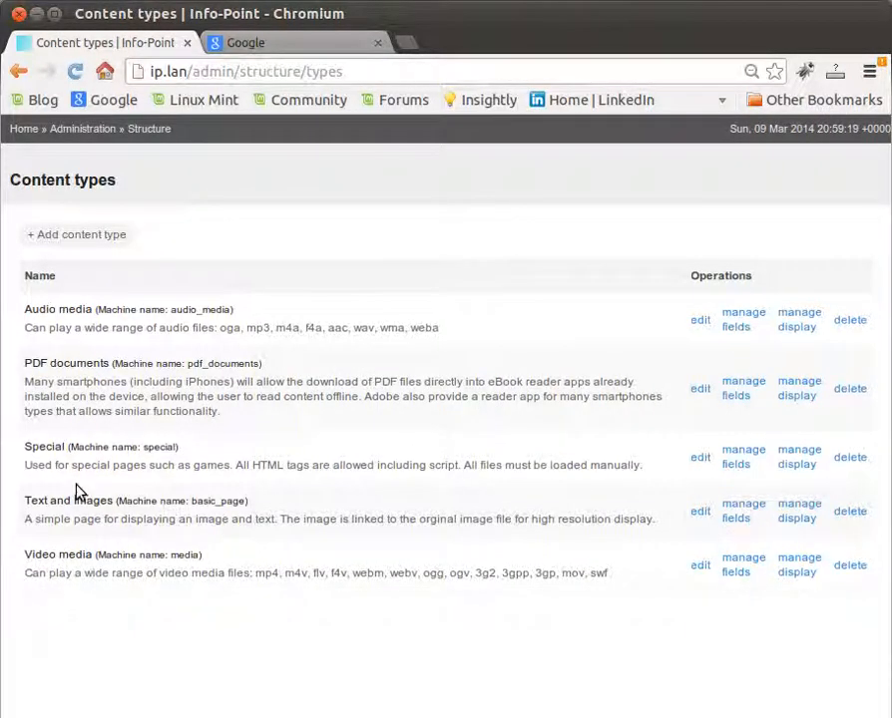
click(702, 515)
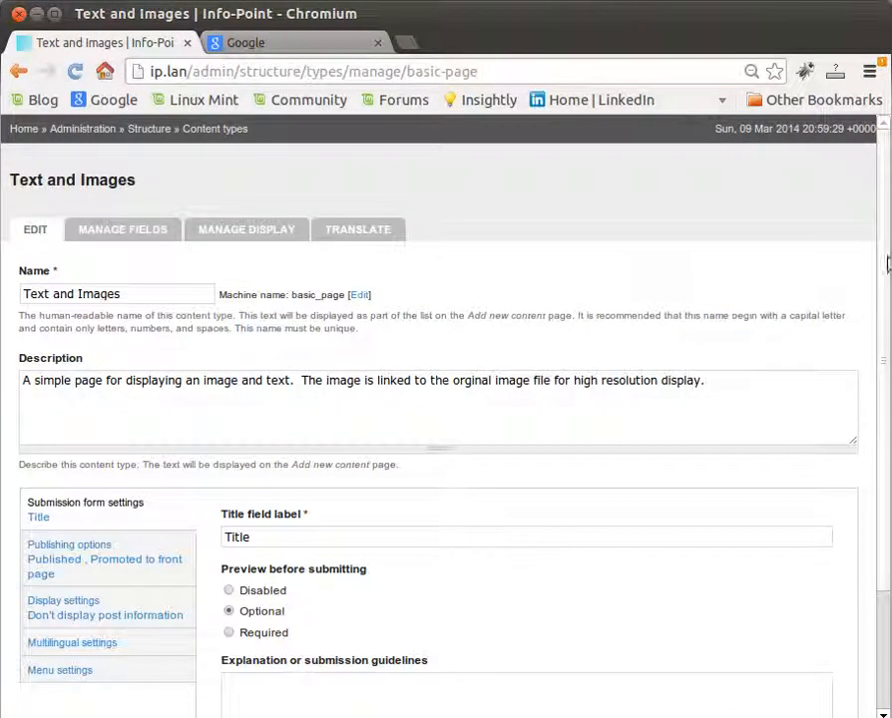
Step: Add Pond to the available menus of the Text and Images content type and save the content type
click(70, 673)
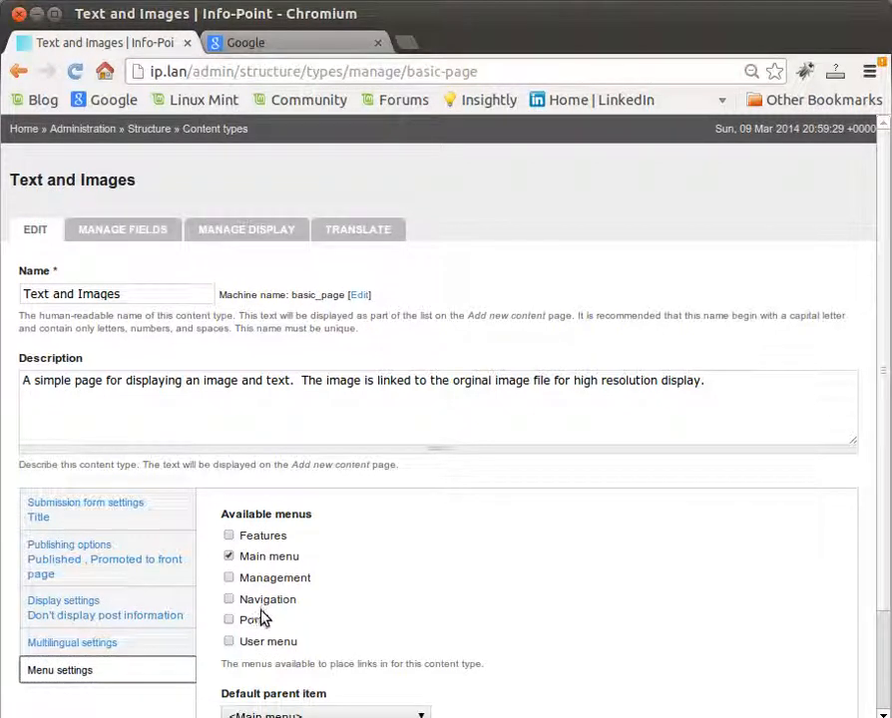
click(230, 621)
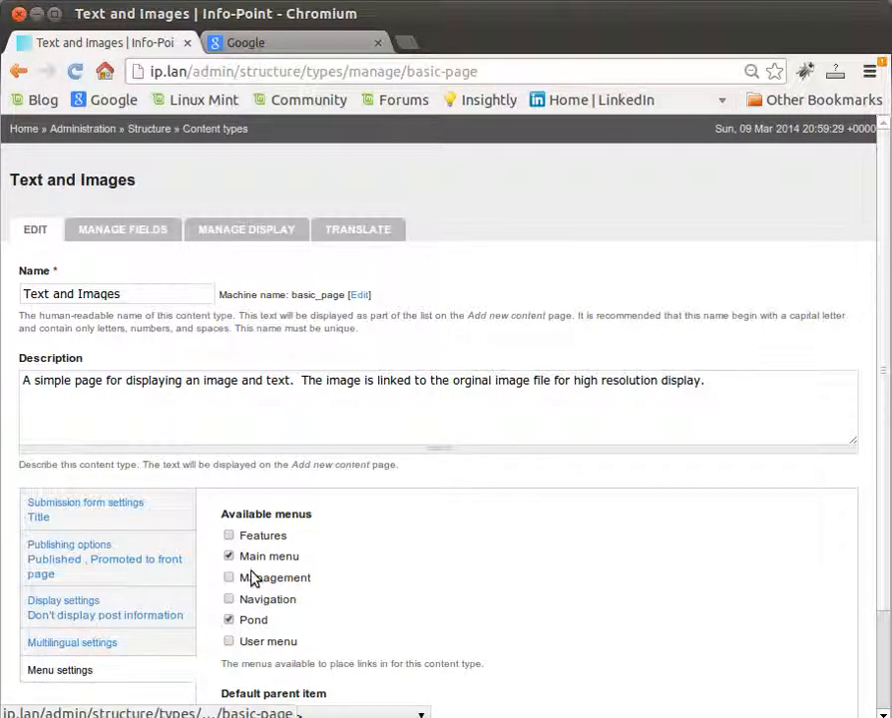
scroll(882, 409, down, 3)
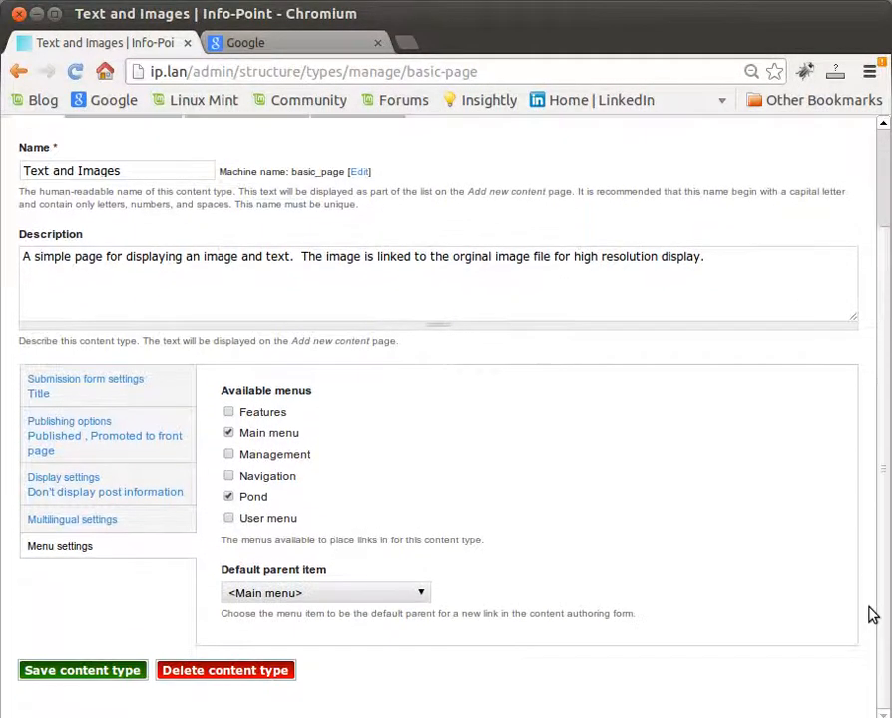
click(76, 672)
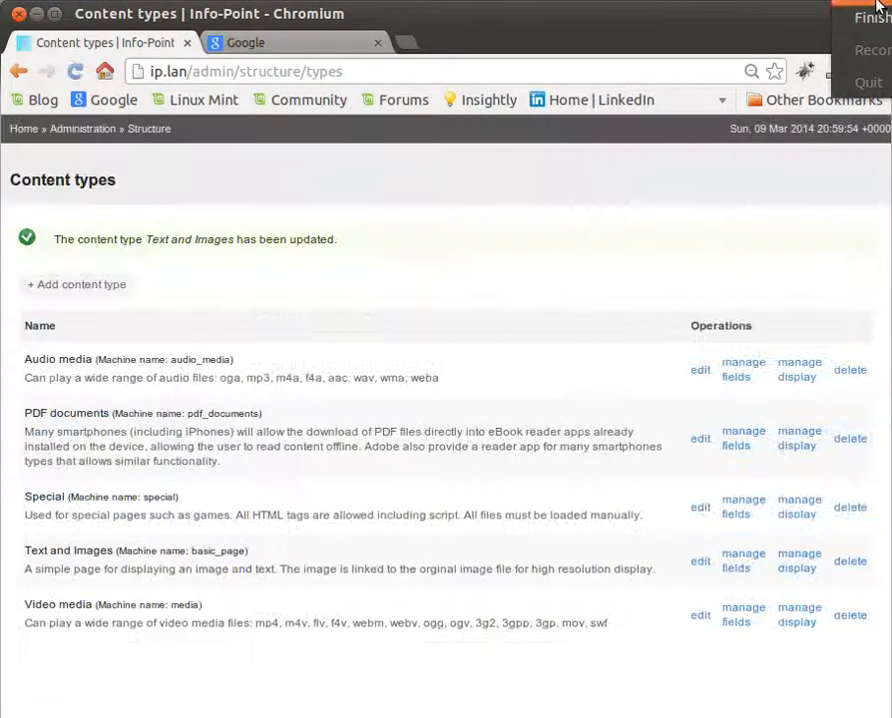
Step: Edit the Frogs in the Pond page from the site's home page, set its menu link's parent item to <Pond>, and save it
click(22, 133)
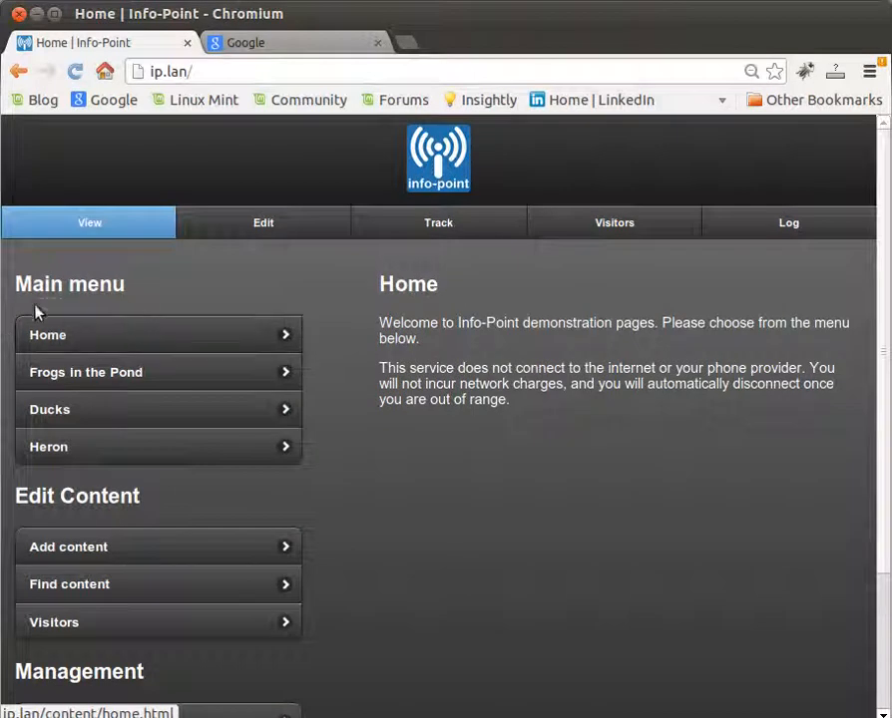
click(113, 371)
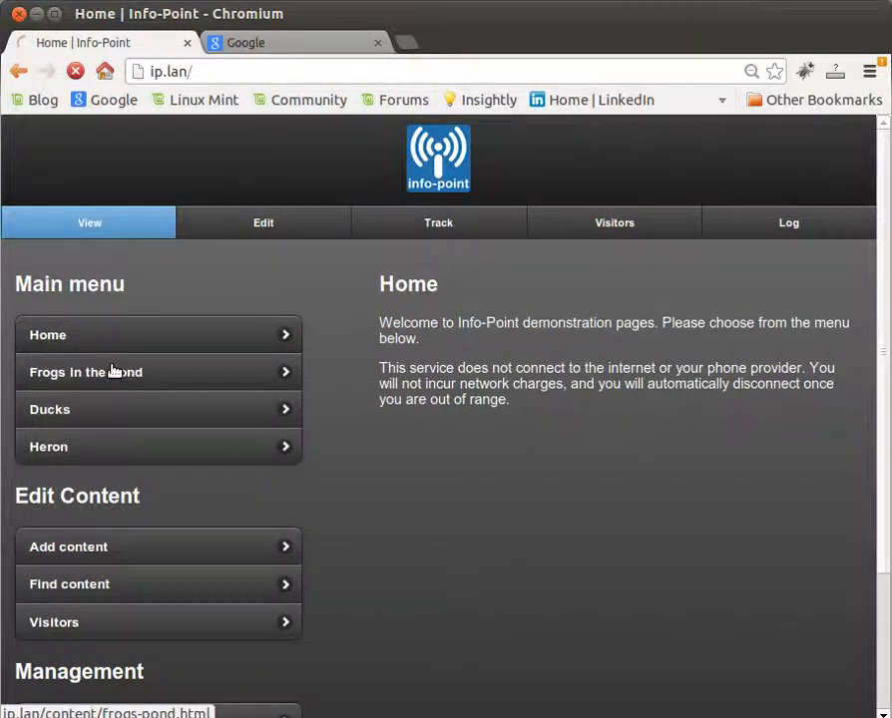
click(277, 228)
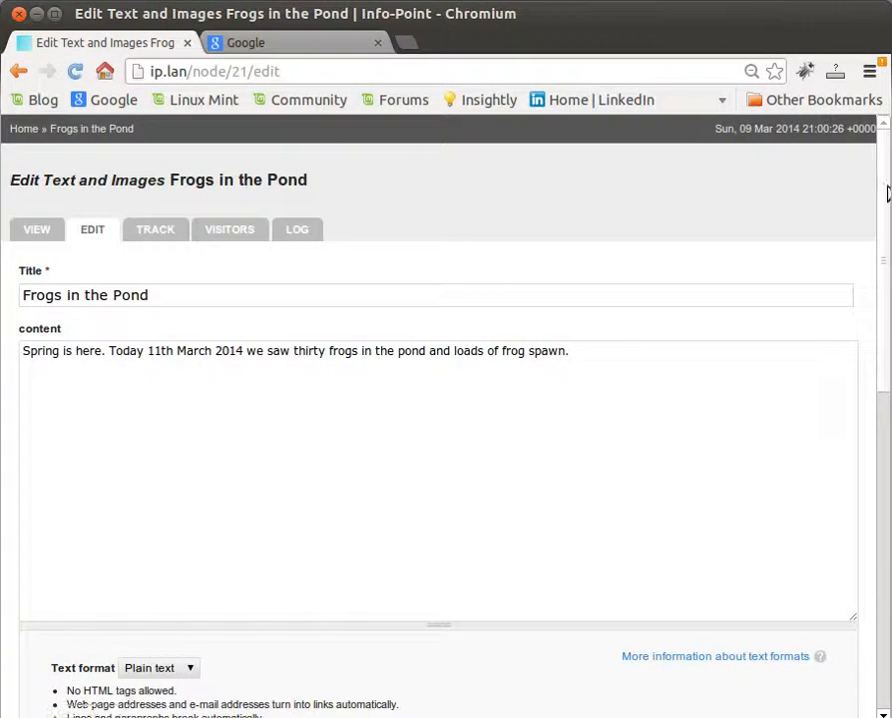
drag(887, 262, 888, 568)
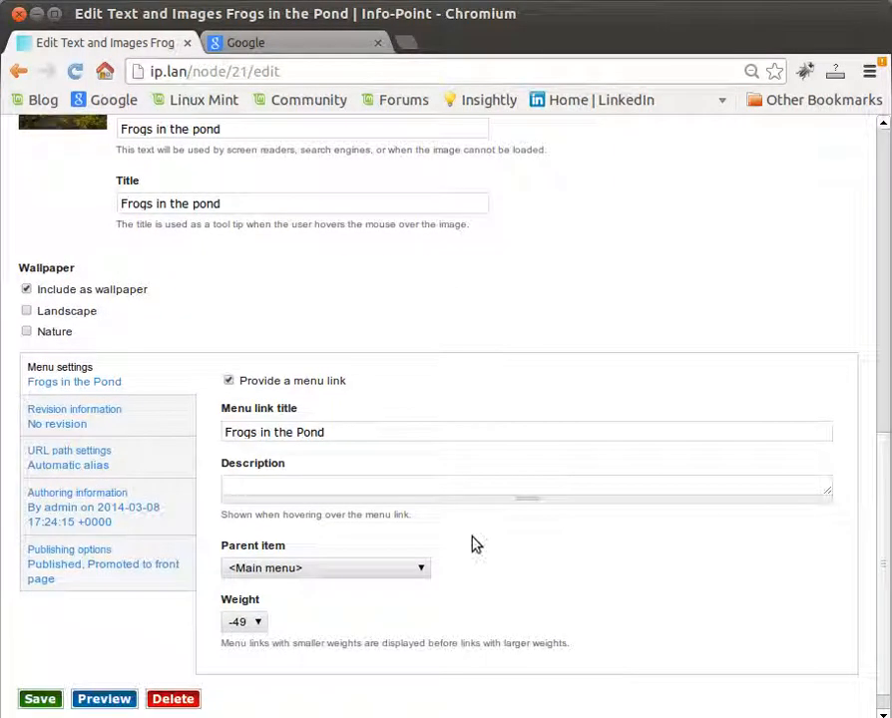
click(423, 571)
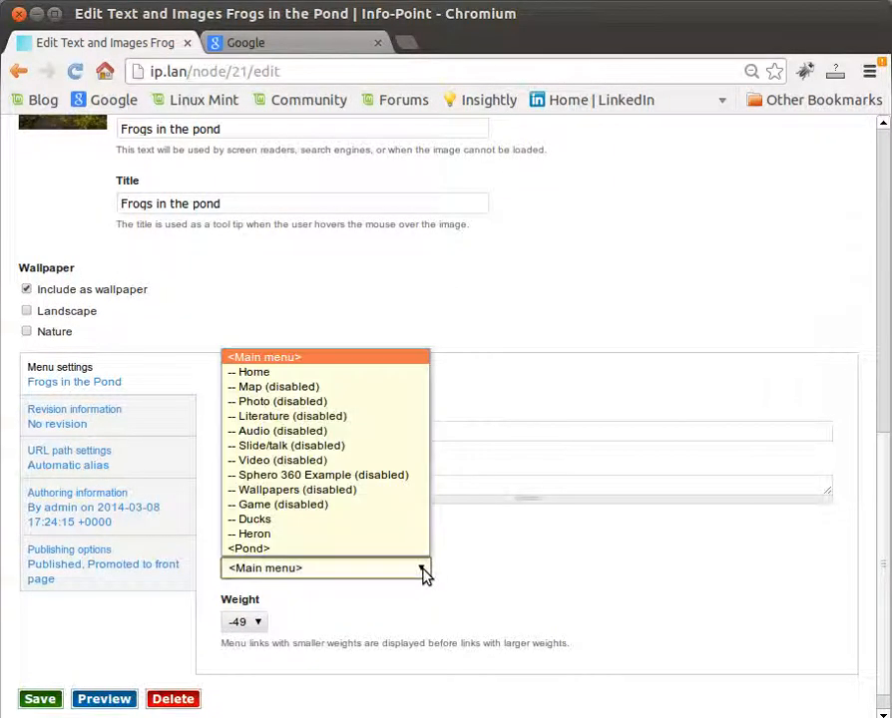
click(288, 550)
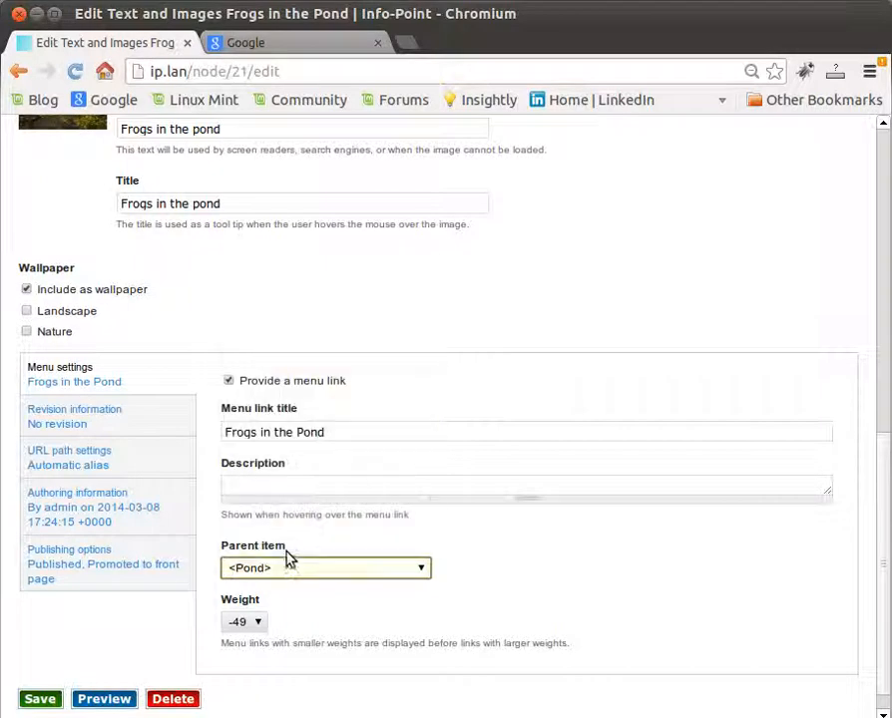
click(40, 699)
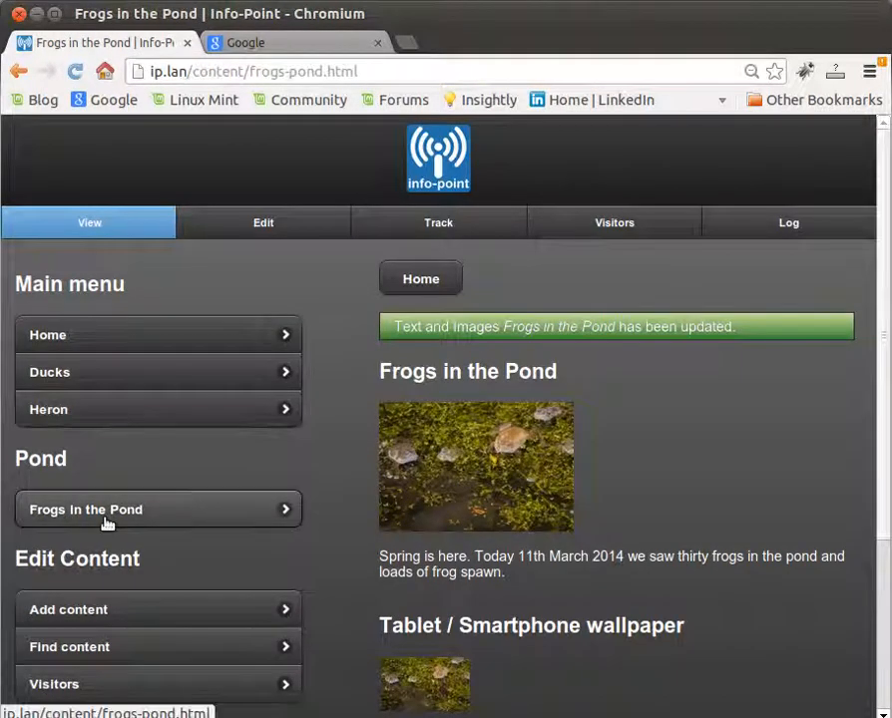
Step: Edit the Ducks page to make <Pond> the parent item of its menu link, and save the page
click(87, 378)
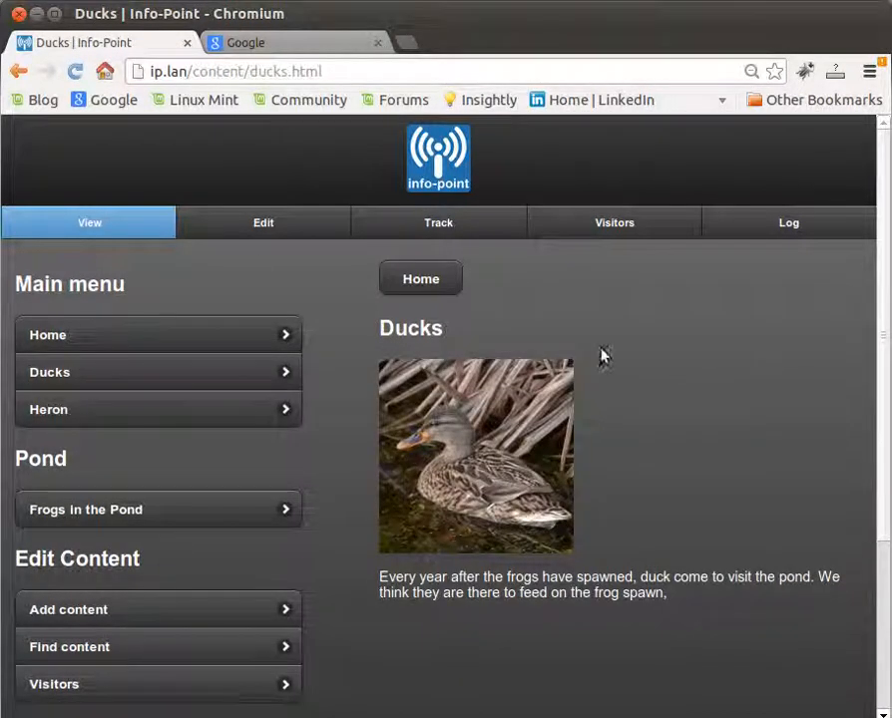
click(264, 225)
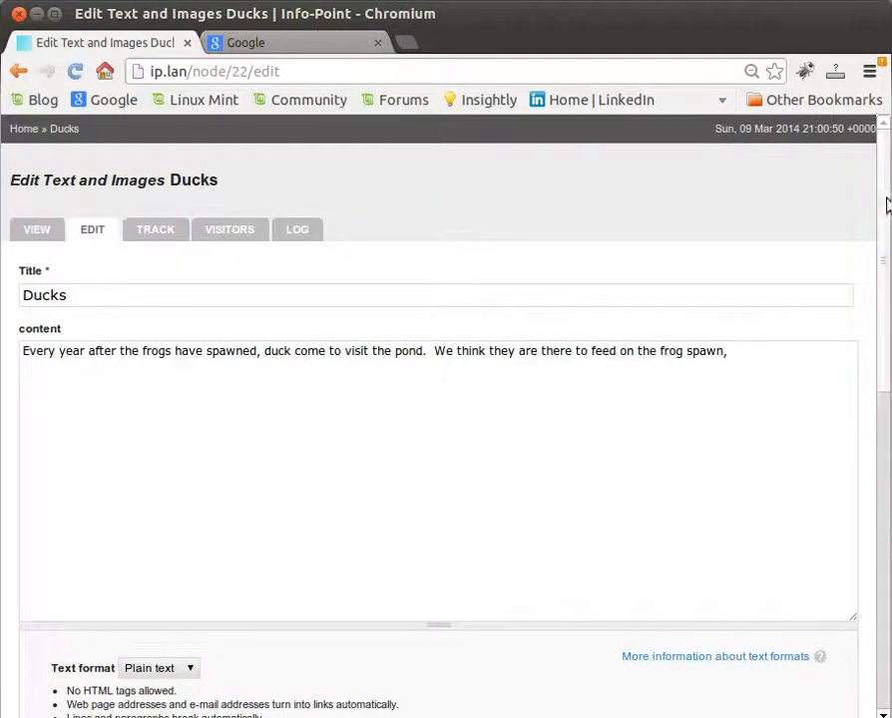
drag(886, 205, 884, 526)
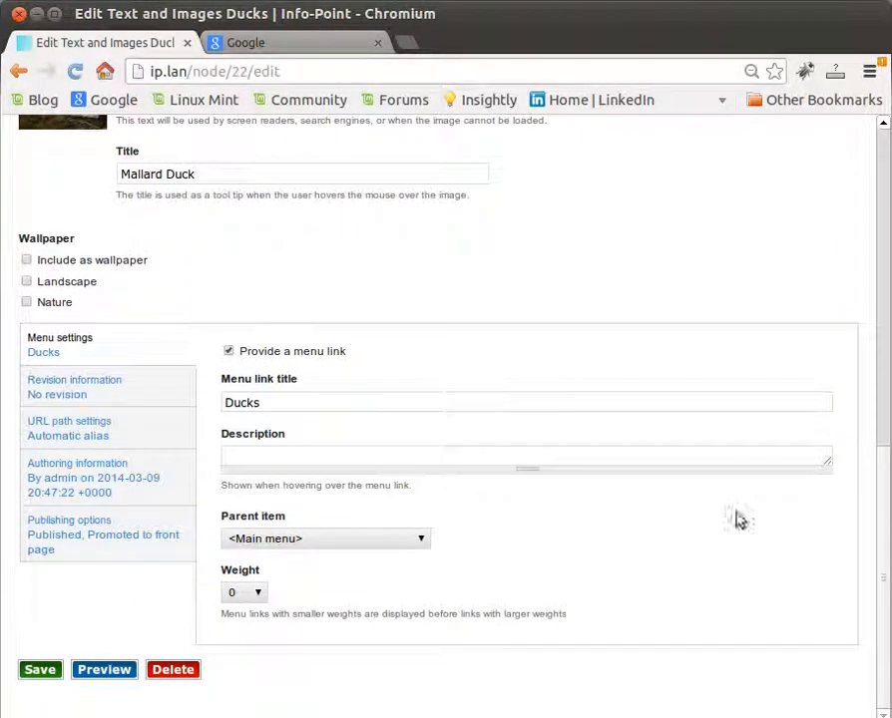
click(424, 541)
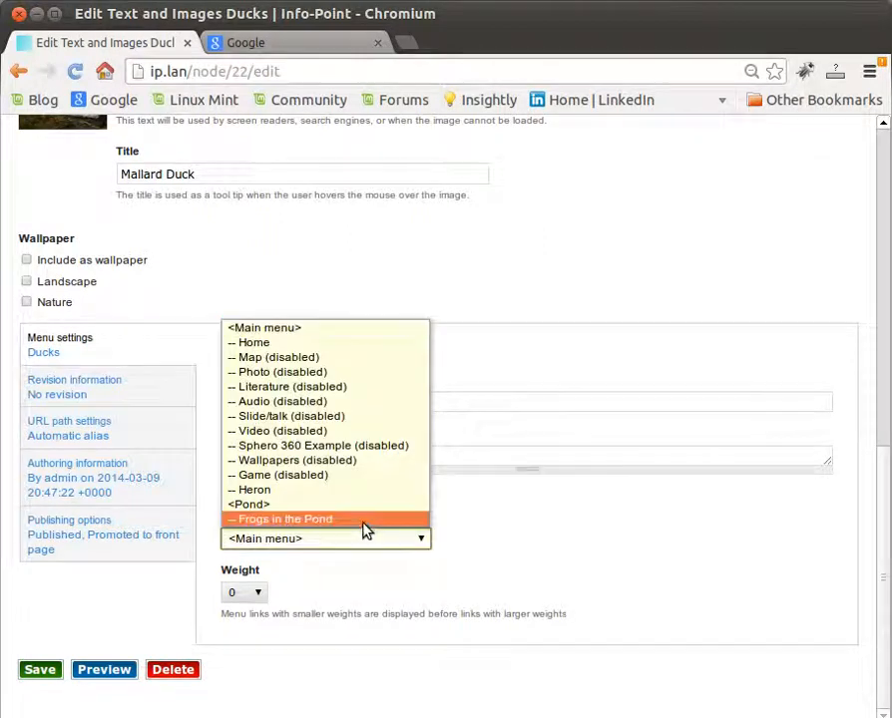
click(349, 506)
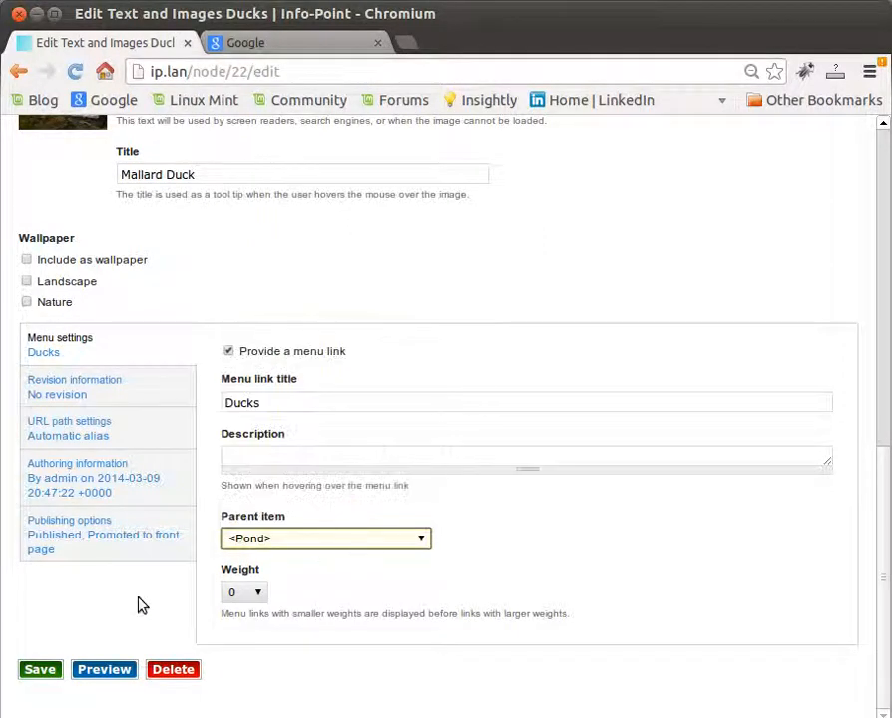
click(50, 674)
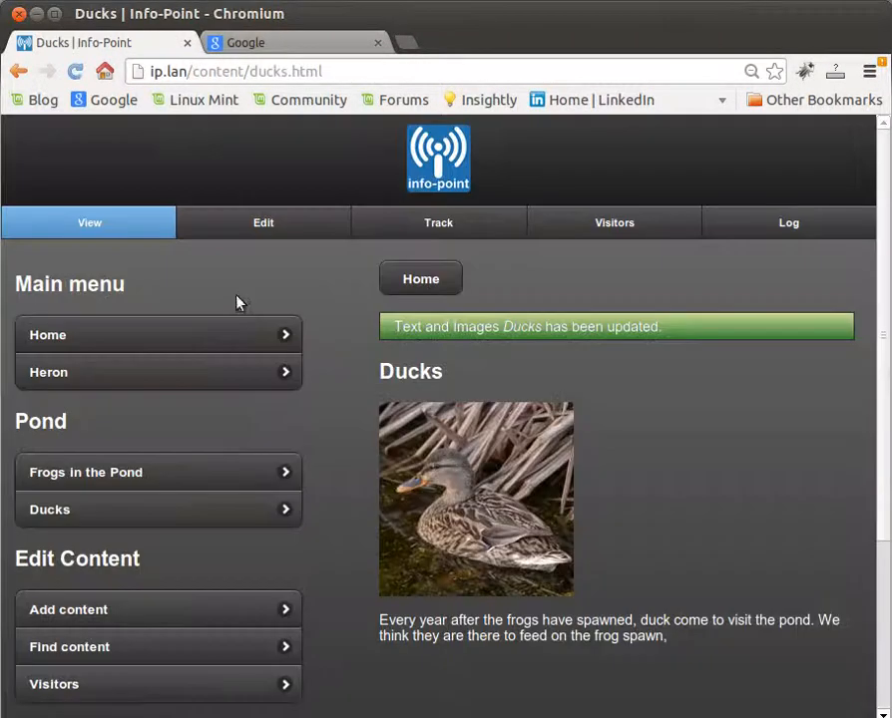
Step: Move the Heron page's menu link from Main menu to the <Pond> parent item and save the page
click(162, 381)
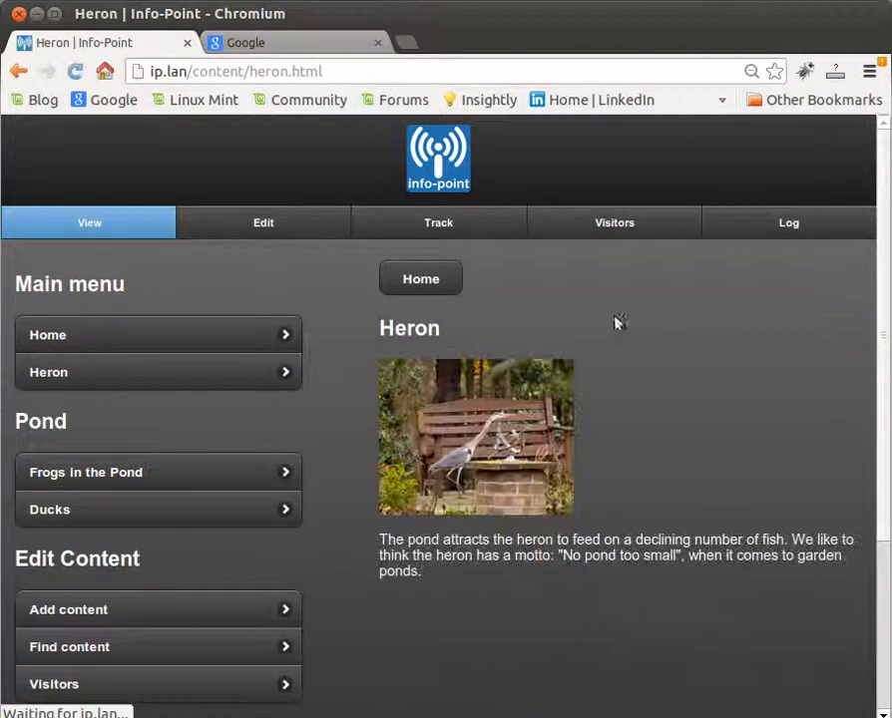
click(265, 225)
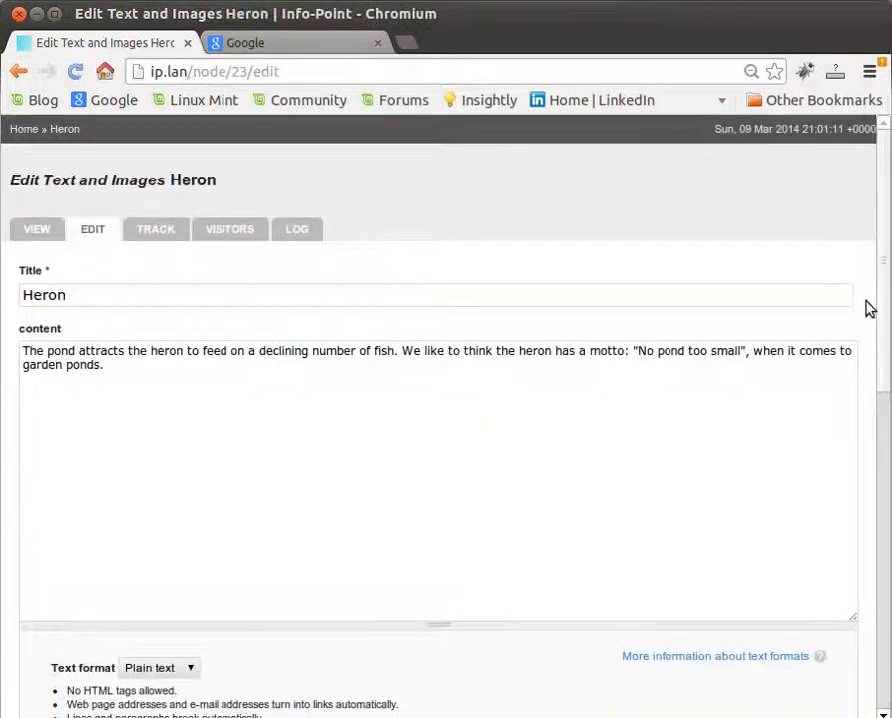
scroll(884, 424, down, 2)
drag(884, 424, 880, 623)
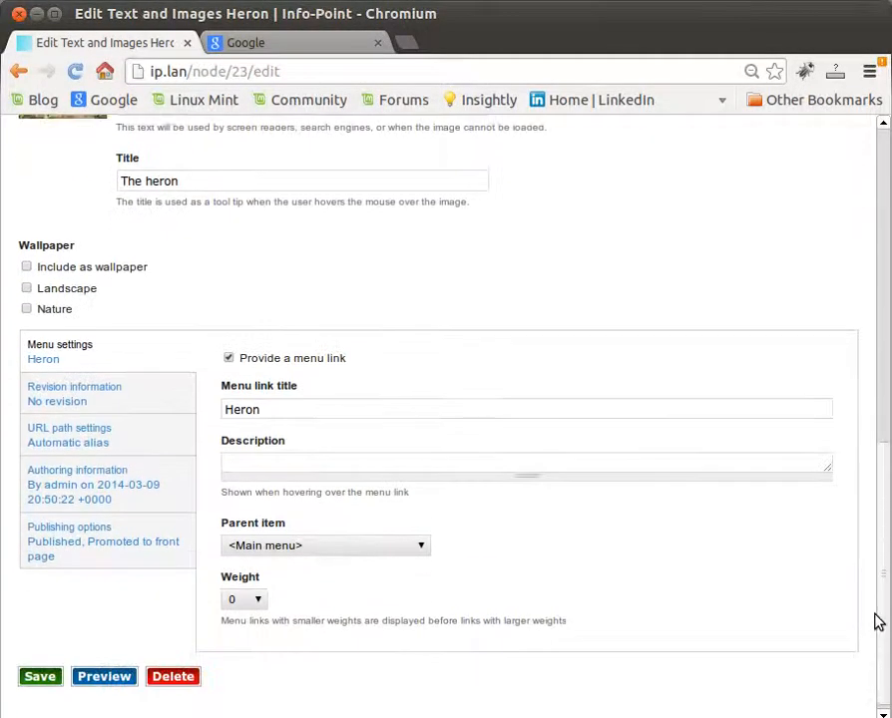
click(419, 549)
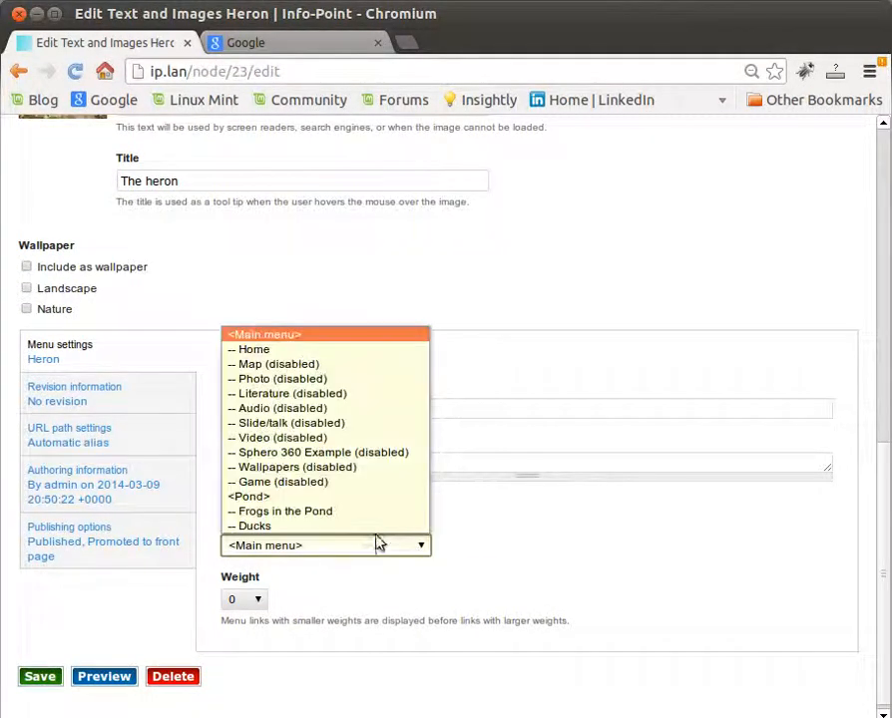
click(359, 499)
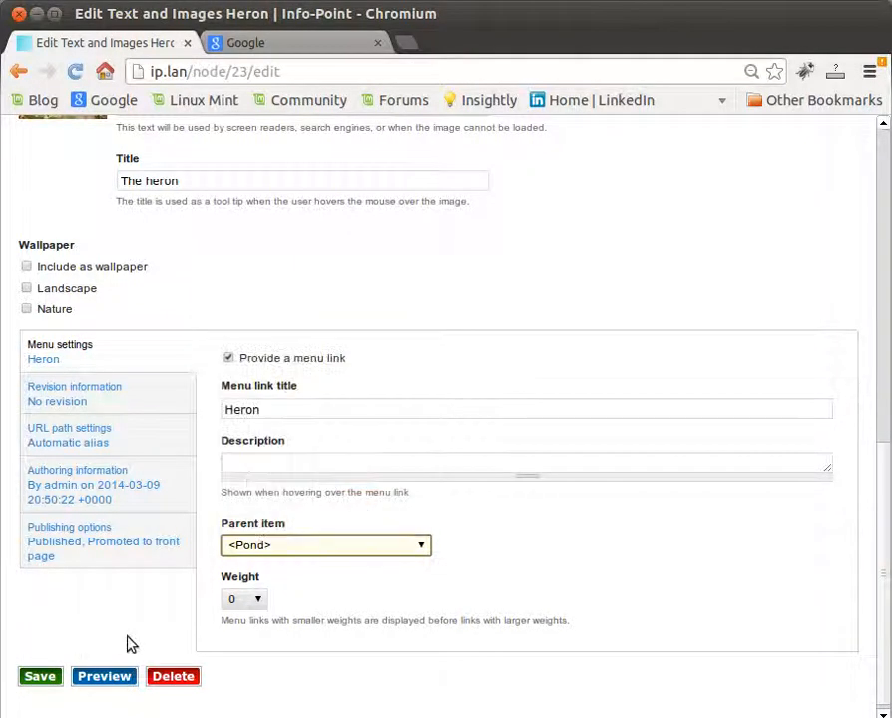
click(47, 676)
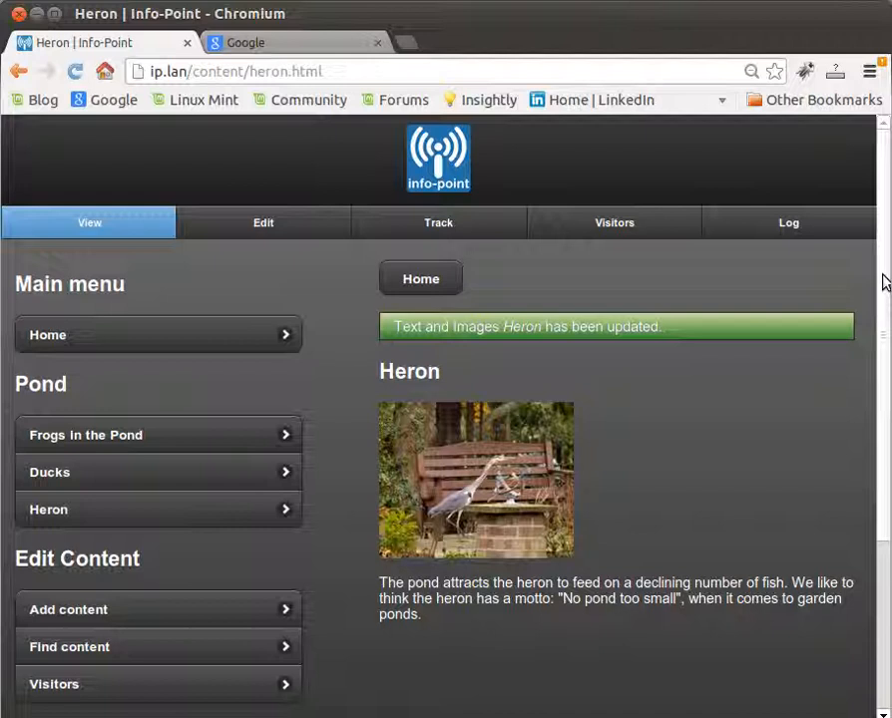
mouse_move(886, 271)
mouse_down()
mouse_move(890, 403)
mouse_move(888, 289)
mouse_up()
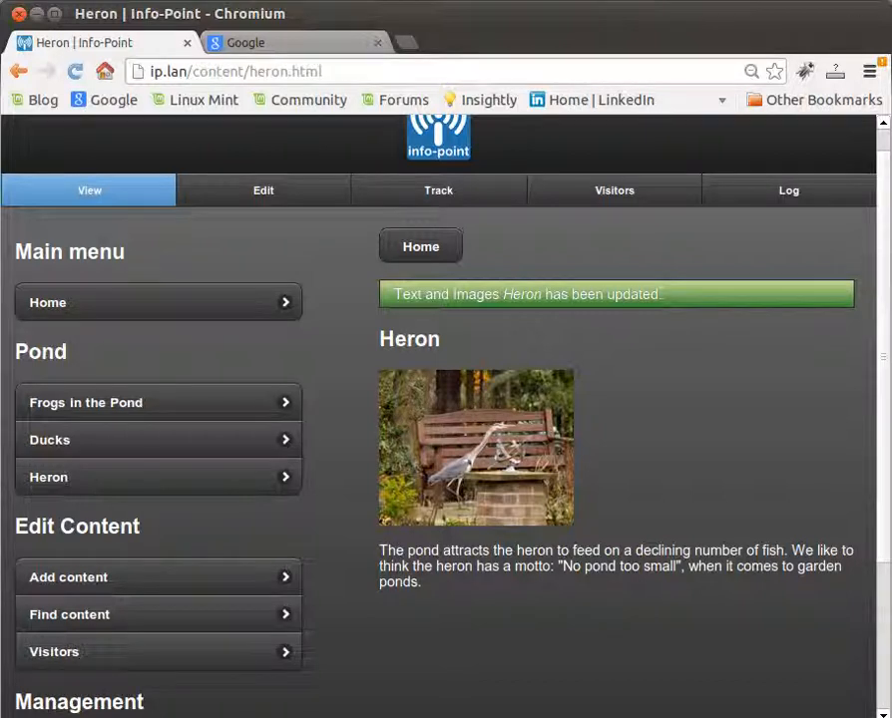
click(845, 1)
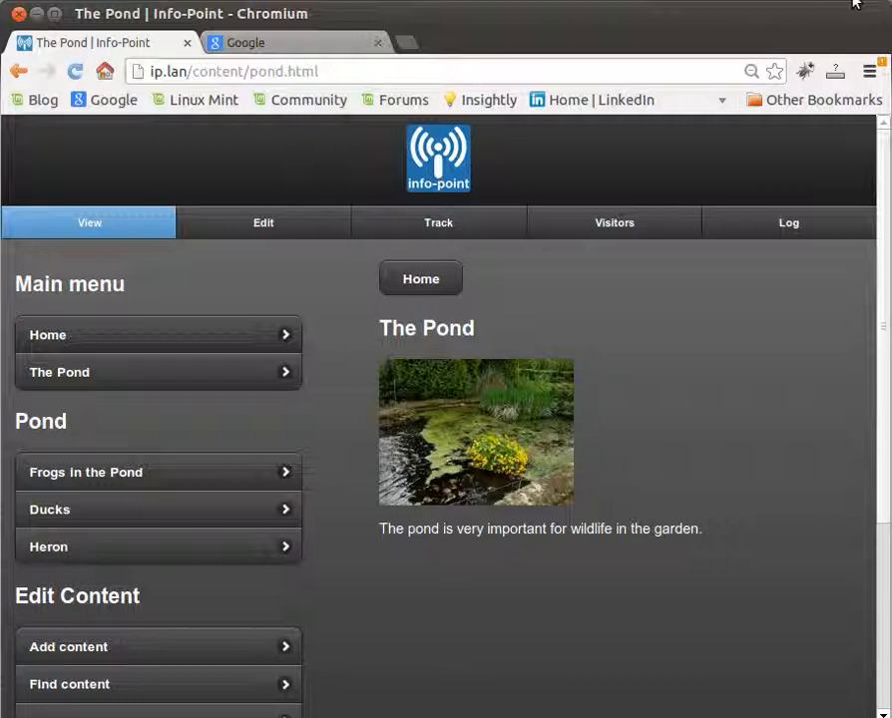
click(865, 2)
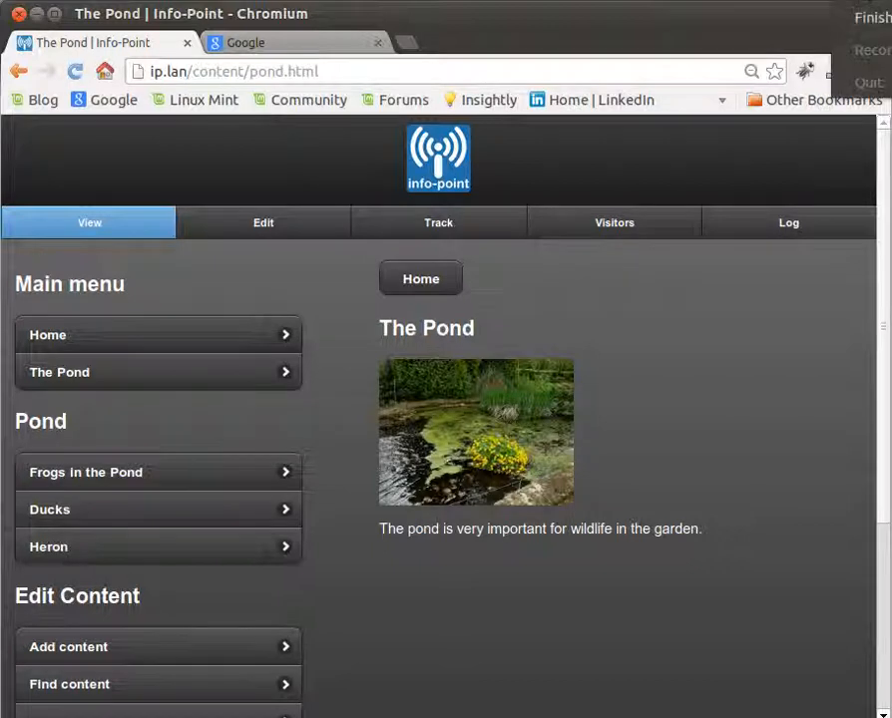
click(866, 2)
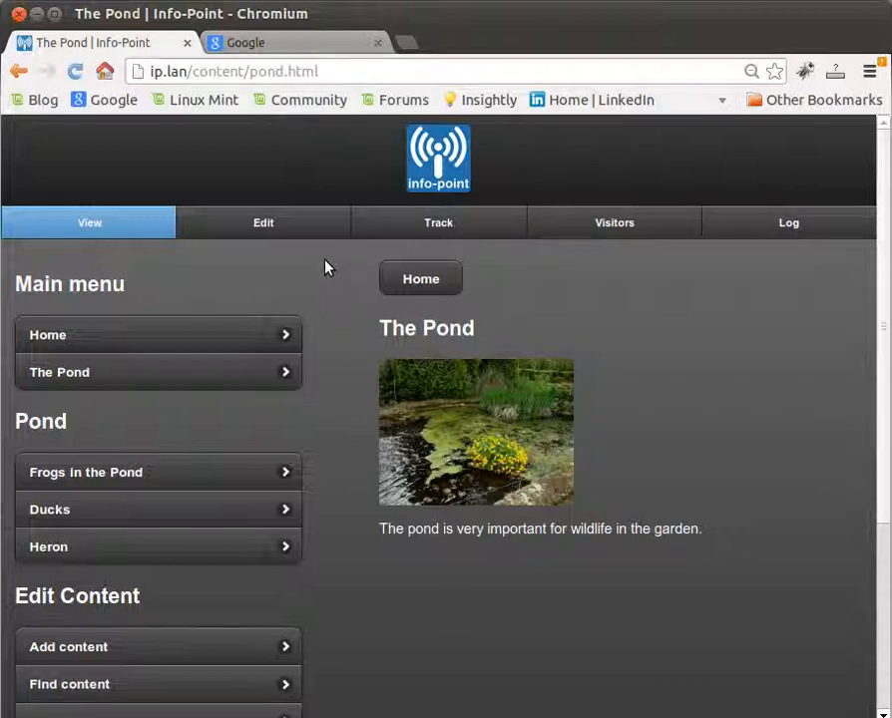
Step: Open The Pond page for editing and turn off automatic URL alias generation in its URL path settings
click(312, 232)
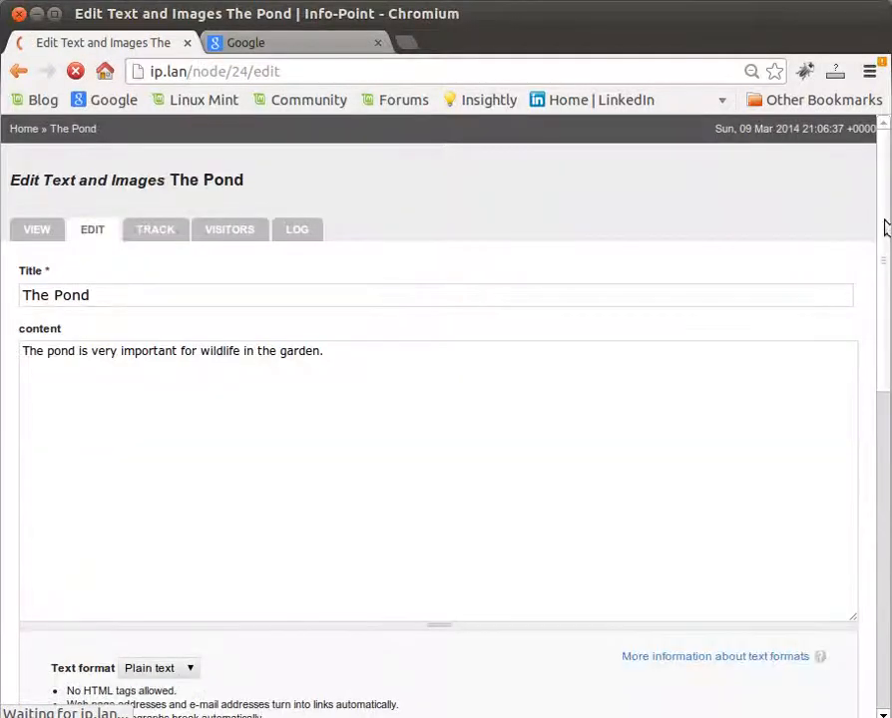
drag(883, 228, 866, 529)
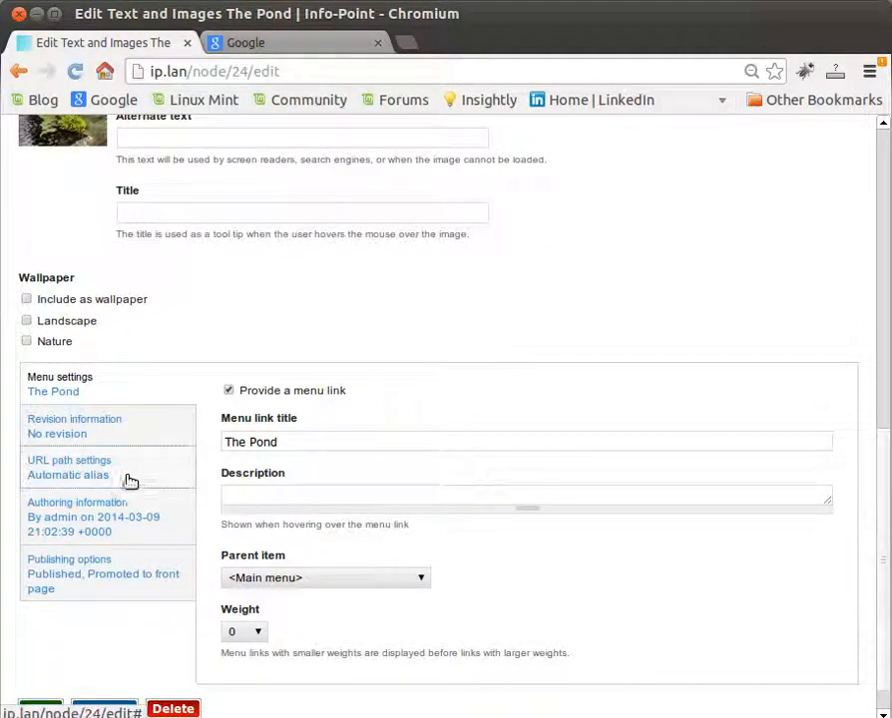
click(88, 474)
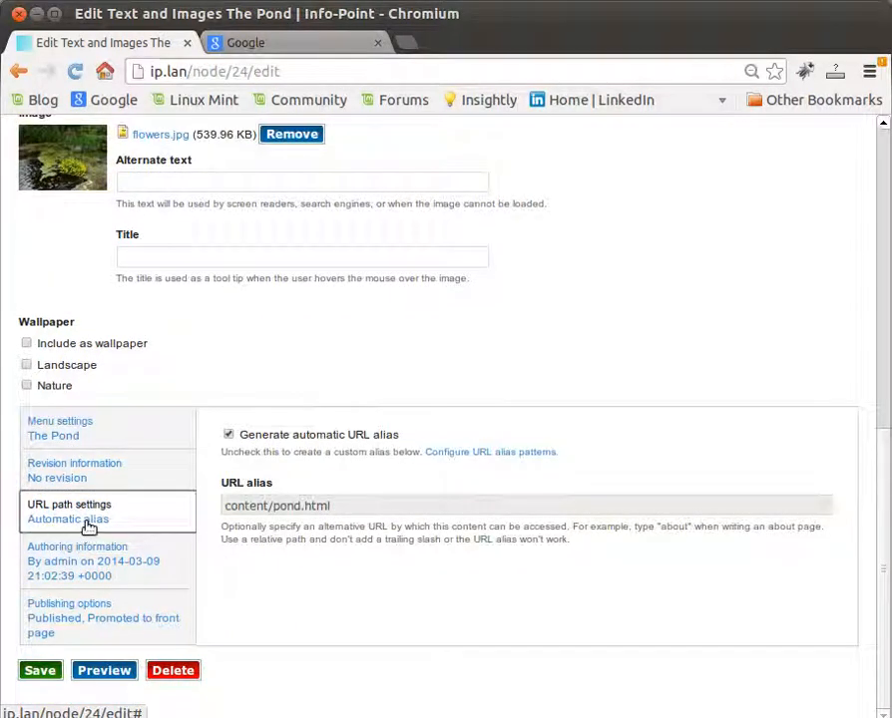
click(228, 435)
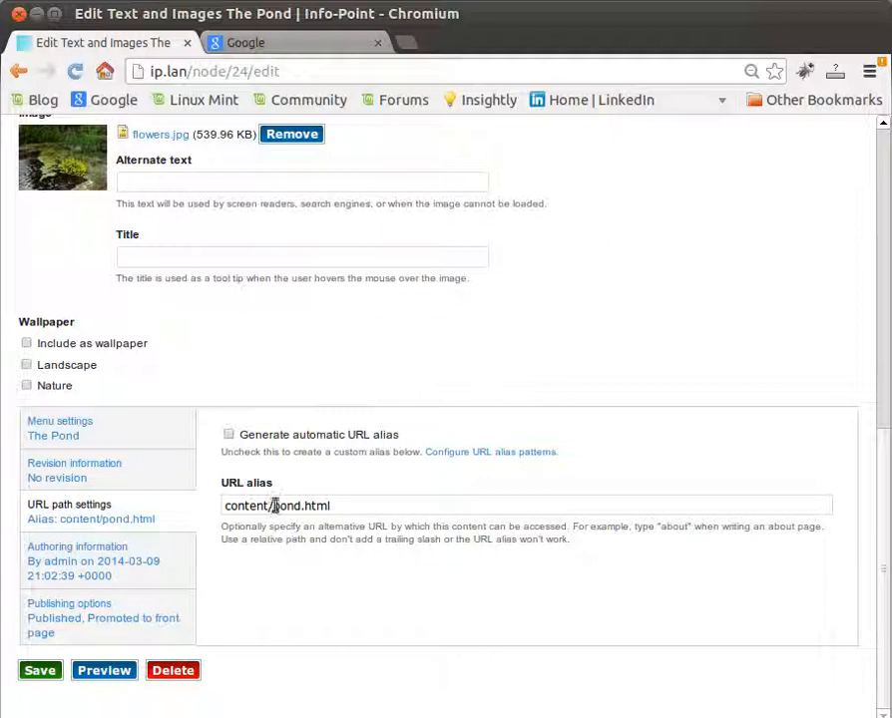
Step: Replace the content/ prefix so The Pond page's URL alias is pond/pond.html, and save the page
drag(271, 505, 213, 506)
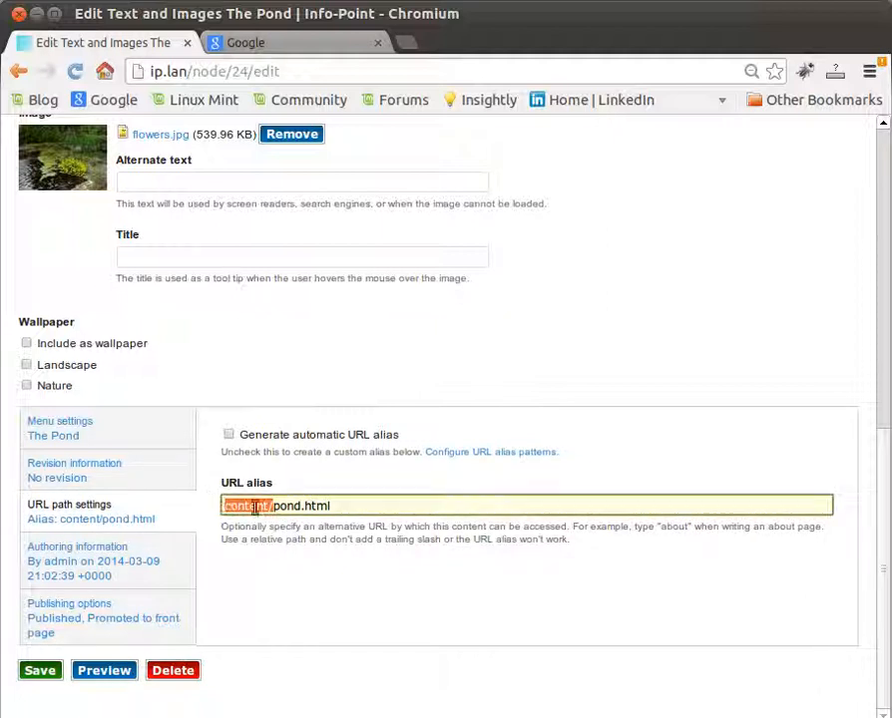
drag(271, 506, 276, 533)
key(Delete)
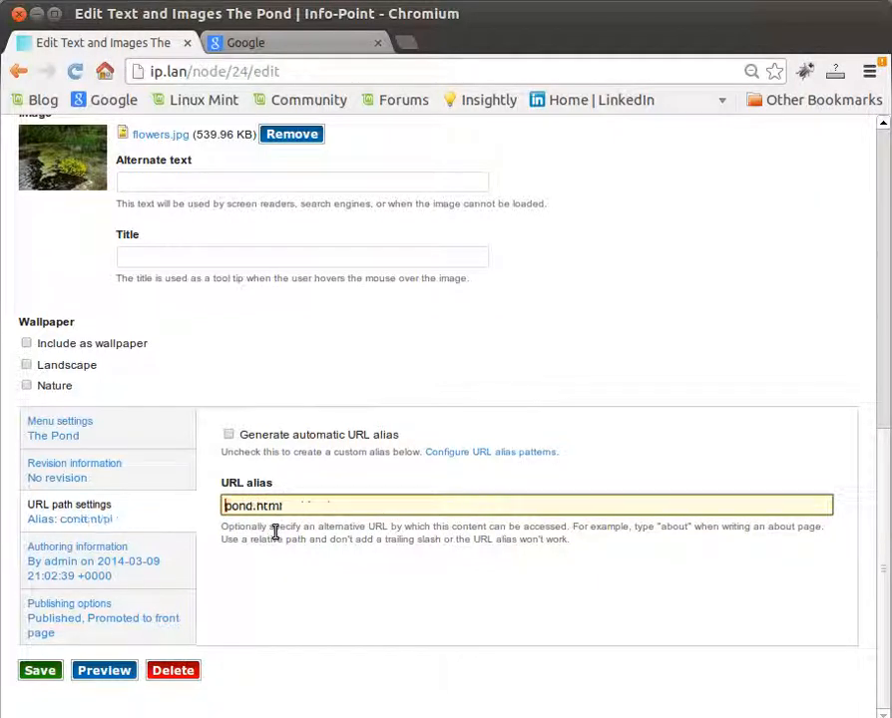
text(pond)
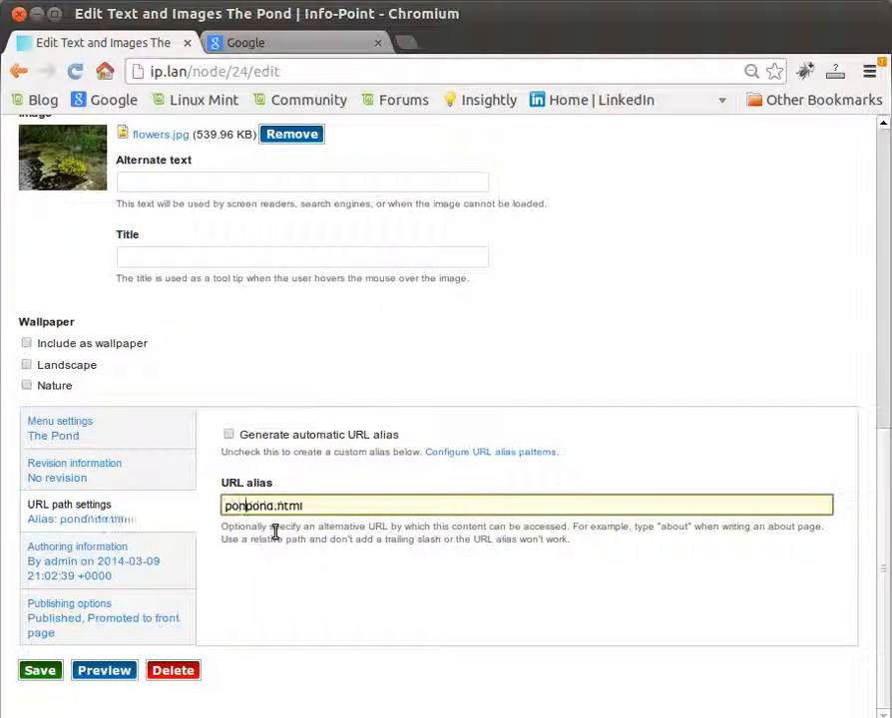
text(/)
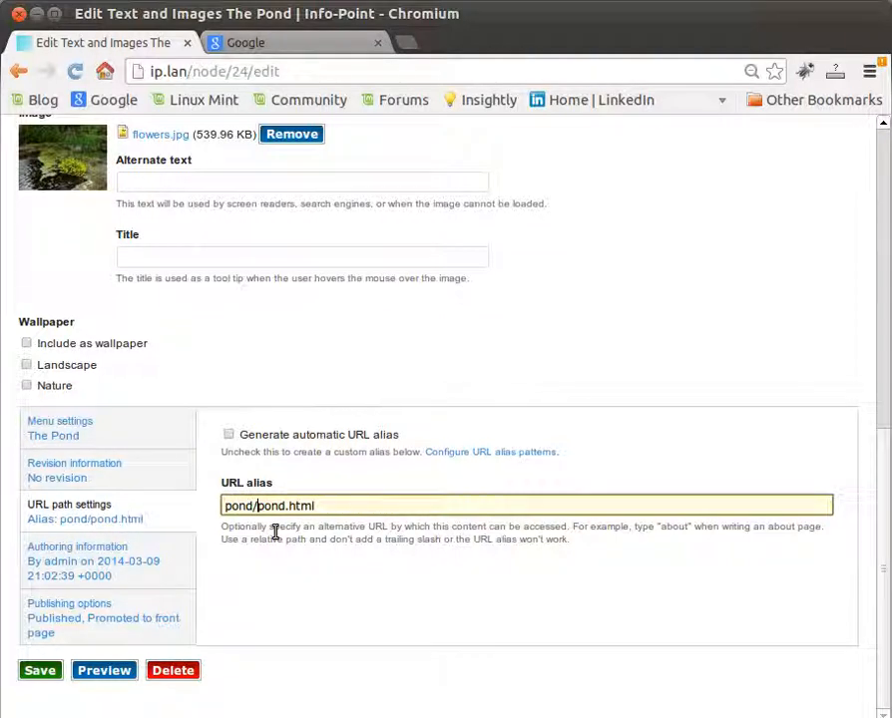
click(43, 675)
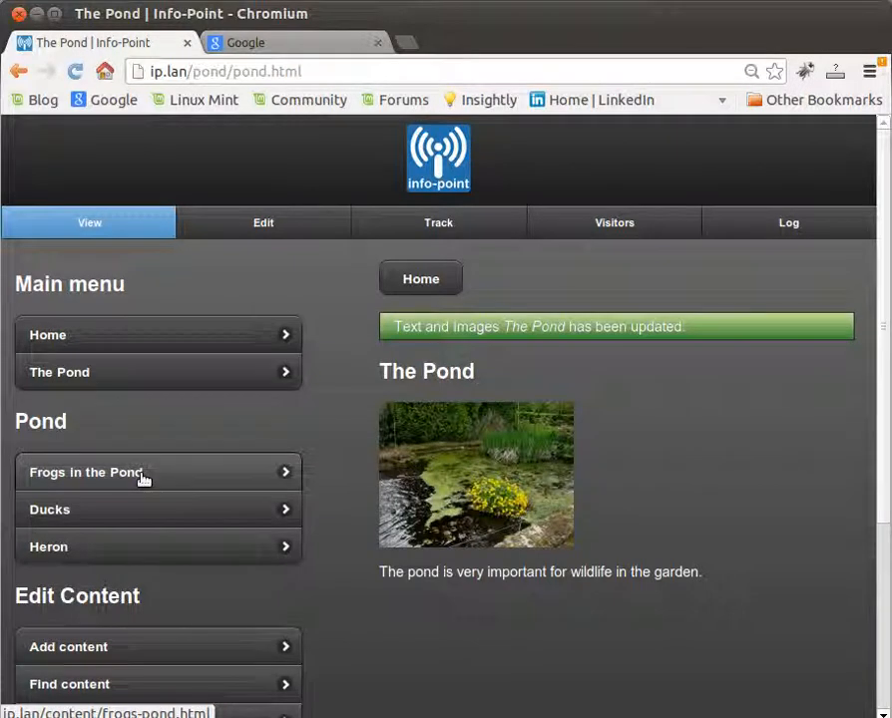
Step: Open the Frogs in the Pond page for editing and turn off automatic URL alias generation in its URL path settings
click(142, 477)
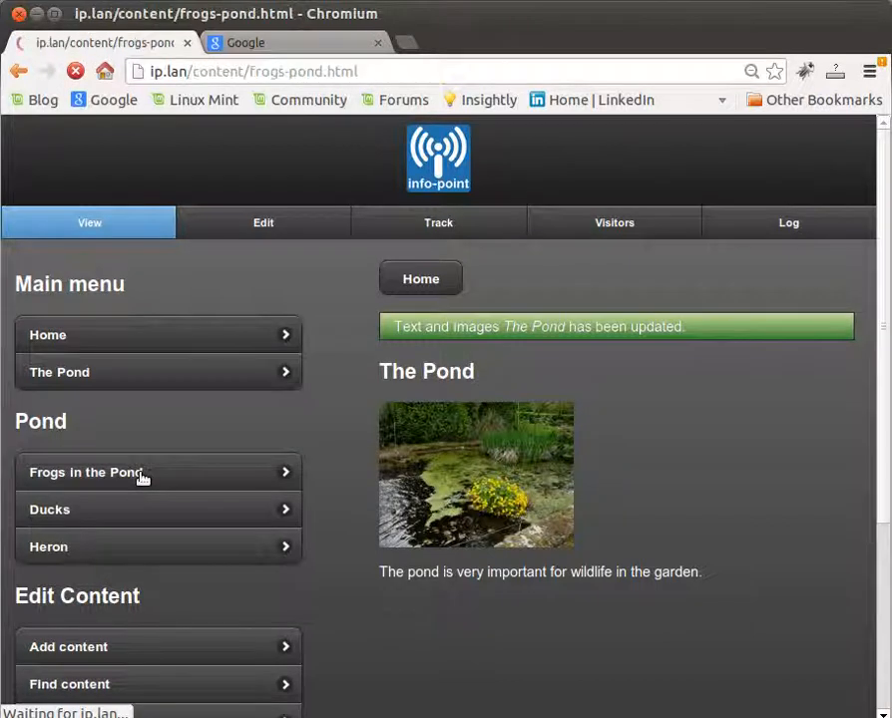
click(274, 225)
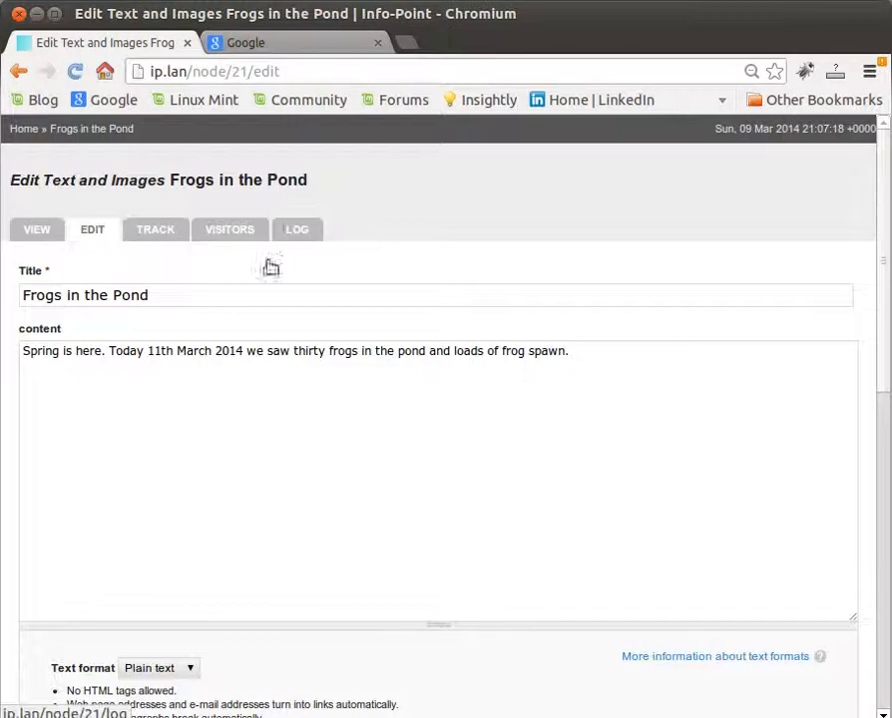
drag(888, 265, 884, 533)
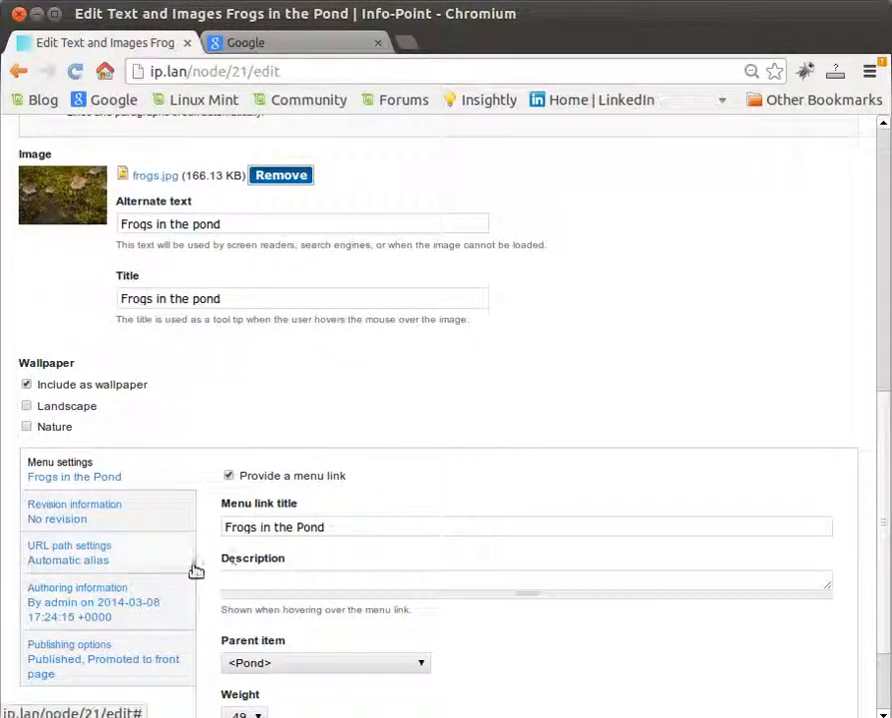
click(84, 564)
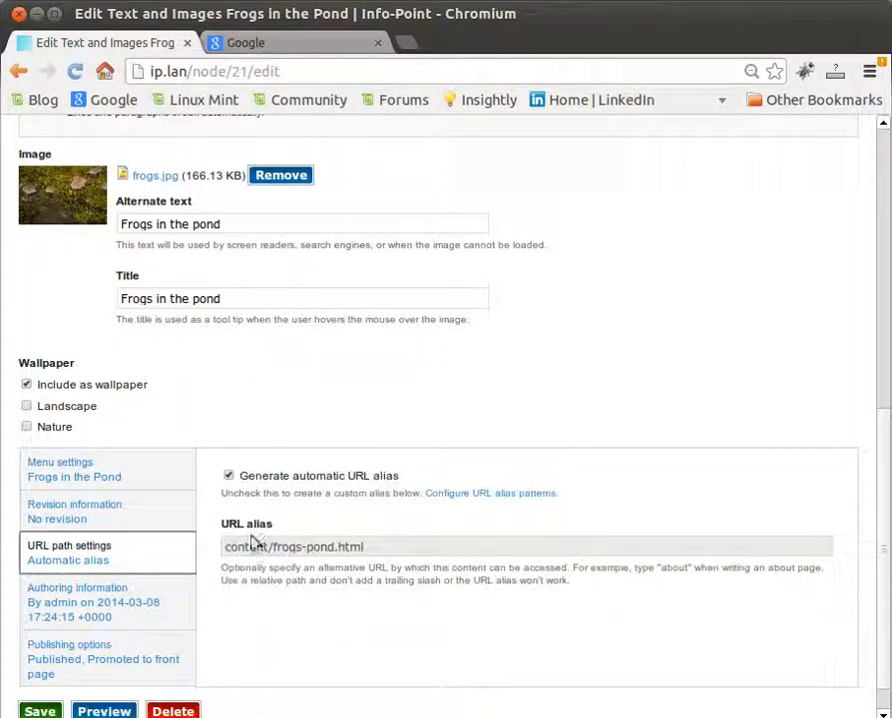
click(228, 476)
Step: Replace the content/ prefix so the Frogs in the Pond page's URL alias is pond/frogs-pond.html, and save the page
click(268, 549)
key(BackSpace)
key(BackSpace)
key(BackSpace)
key(BackSpace)
key(BackSpace)
key(BackSpace)
key(BackSpace)
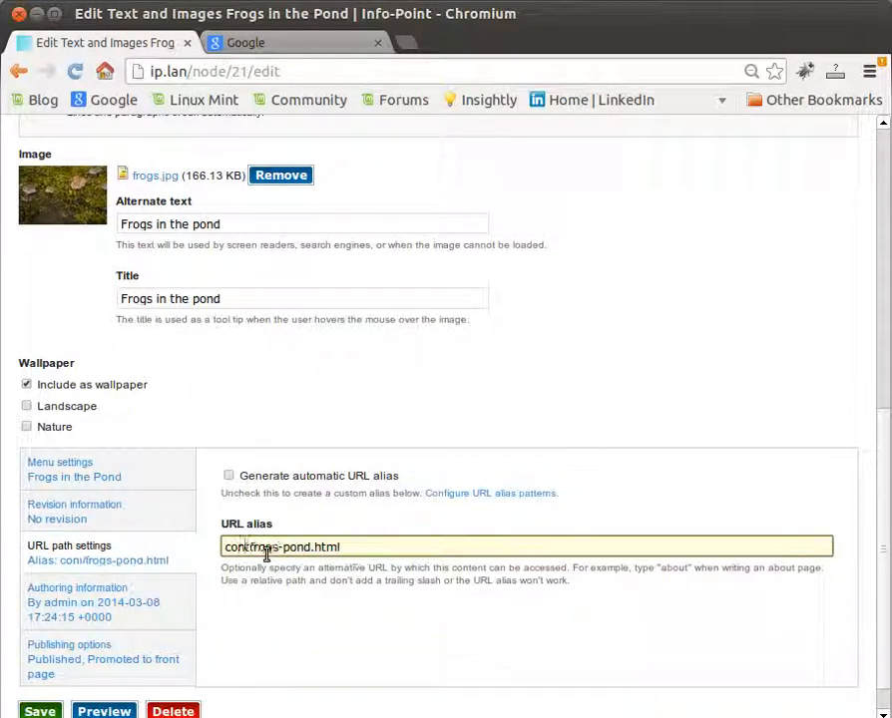
text(pond)
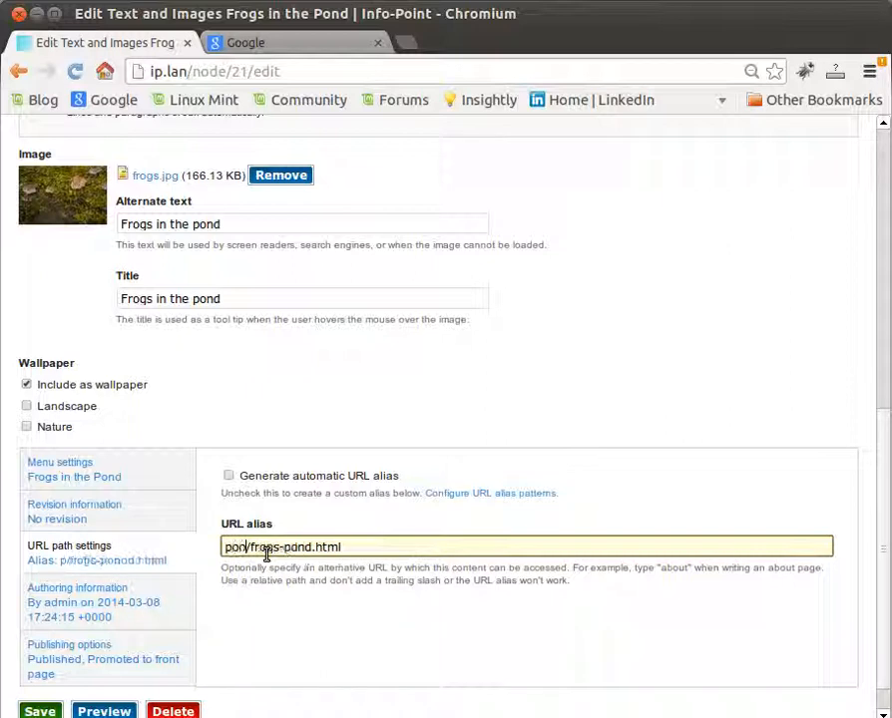
click(46, 712)
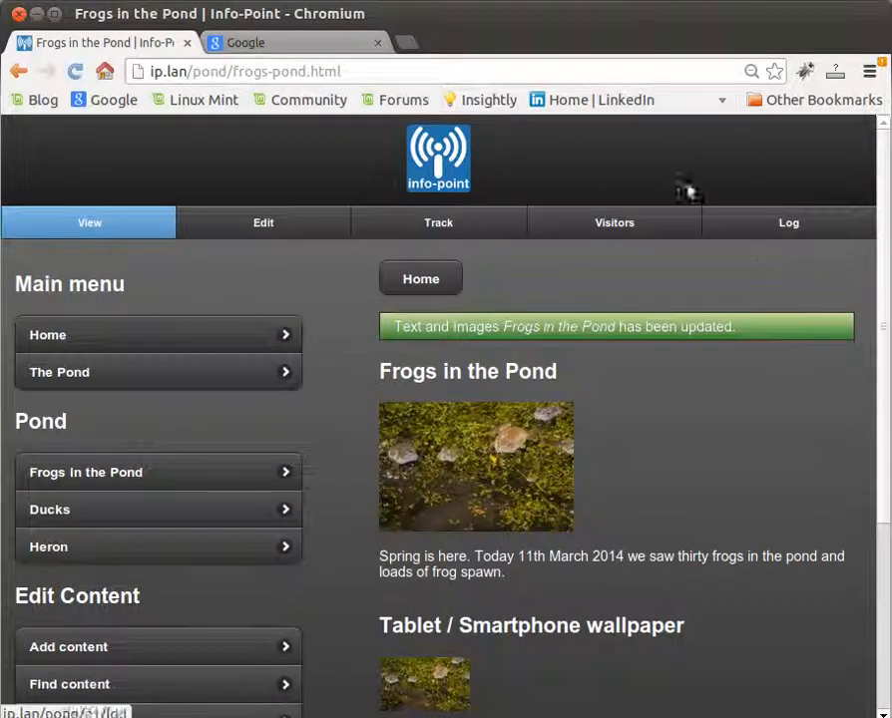
click(855, 10)
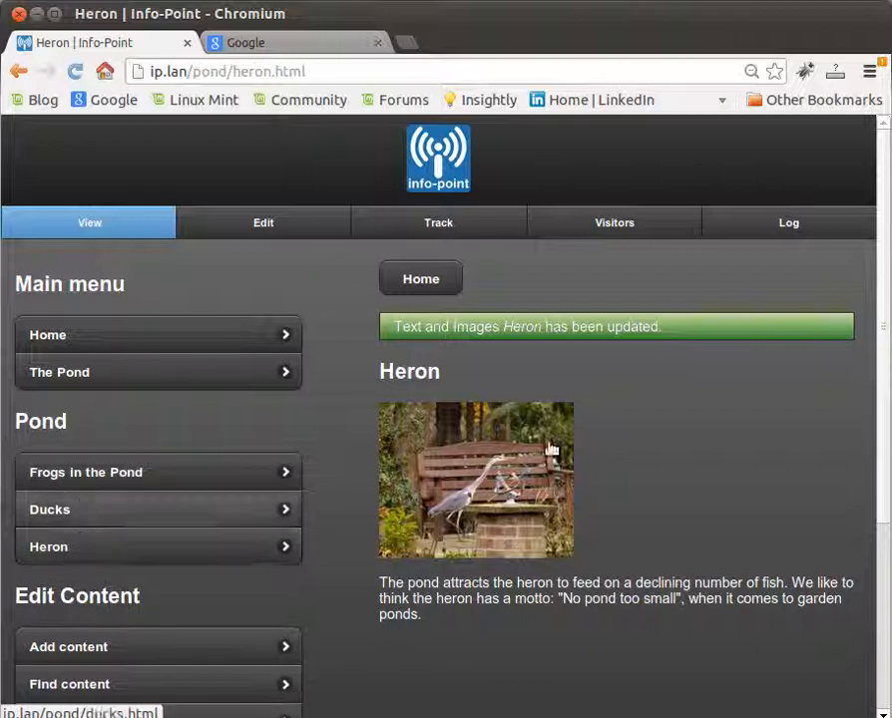
Step: Go to the site's block administration under Structure and open the configuration of the Pond block
drag(885, 292, 890, 439)
click(83, 574)
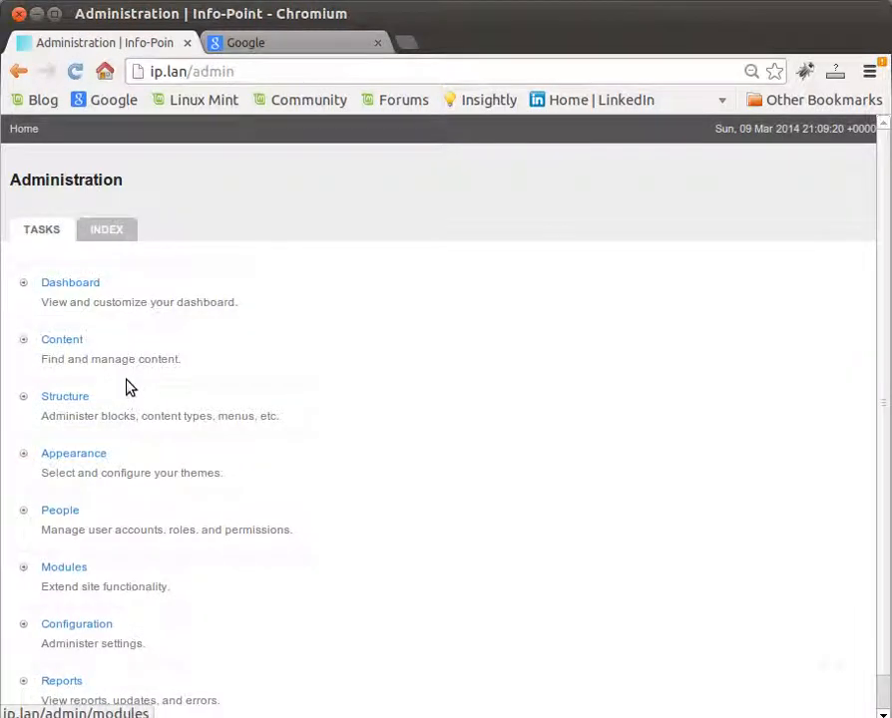
click(64, 400)
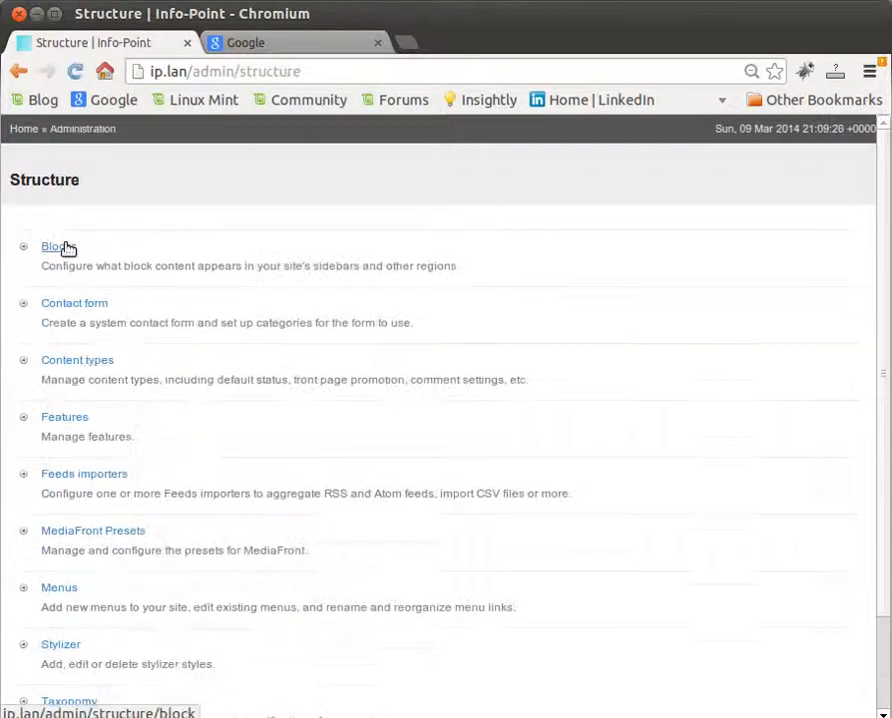
click(64, 255)
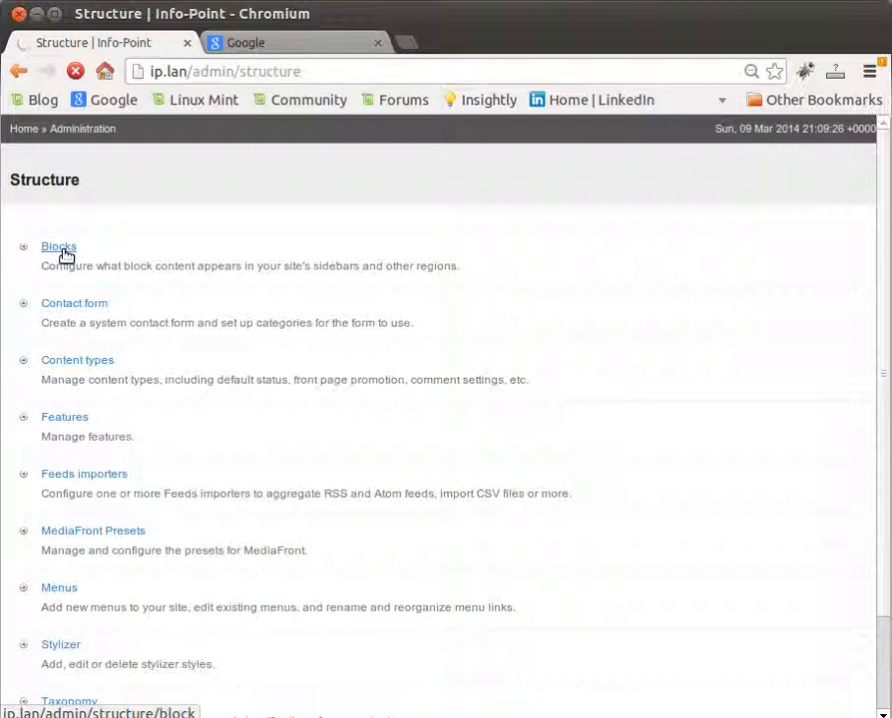
click(60, 249)
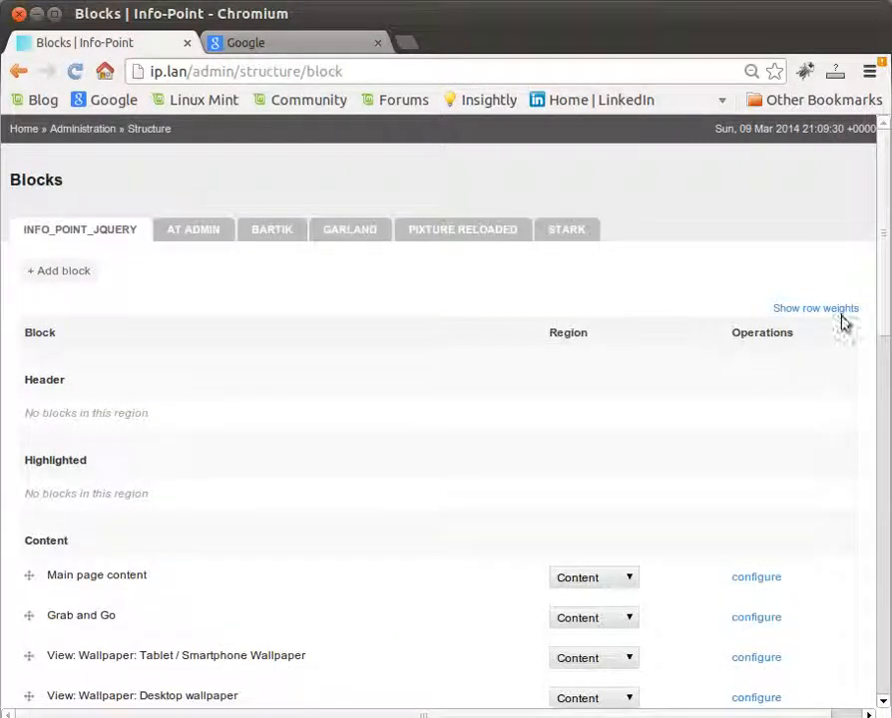
drag(884, 286, 888, 409)
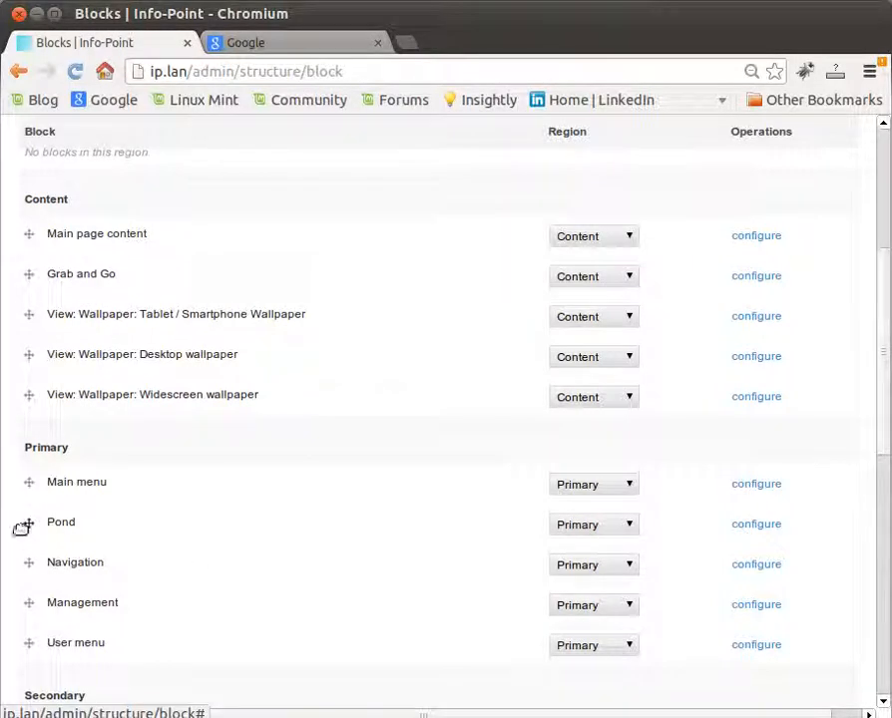
click(765, 525)
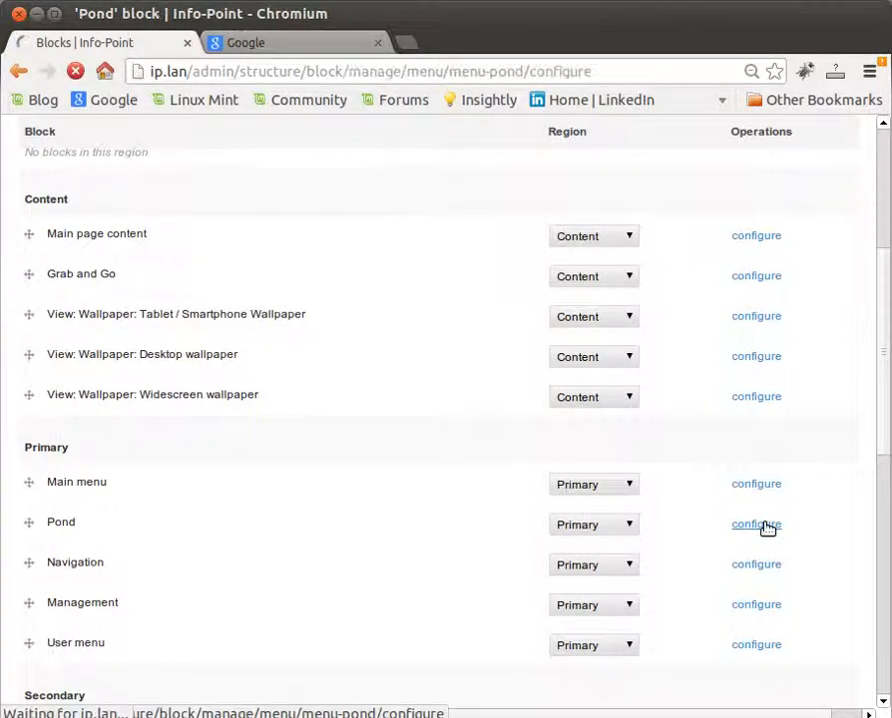
Step: Restrict the Pond block's visibility to only the listed pages, with pond/* as the path, and save the block
drag(886, 249, 888, 473)
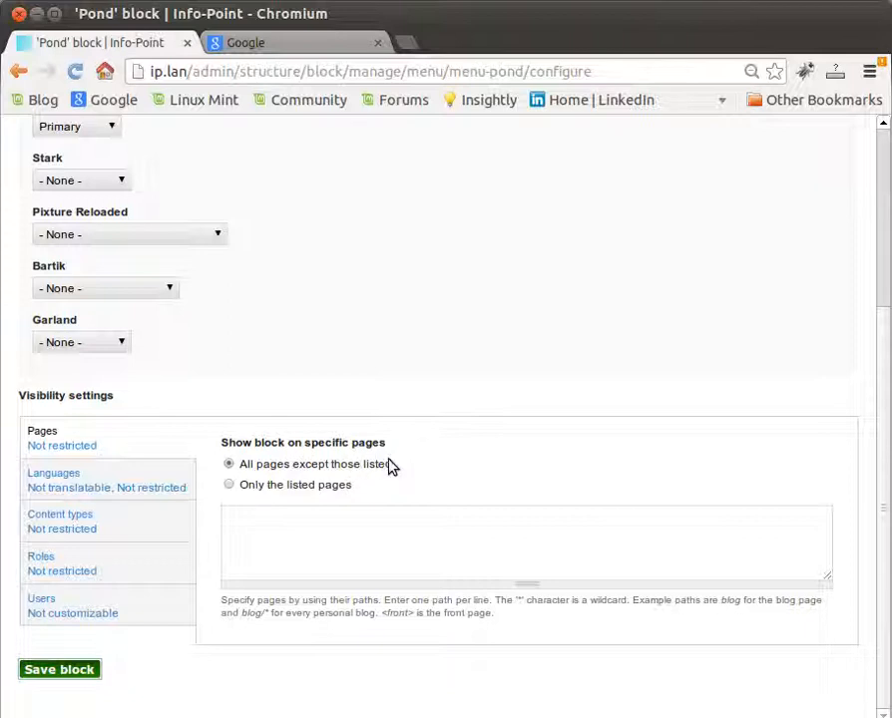
click(229, 486)
click(263, 524)
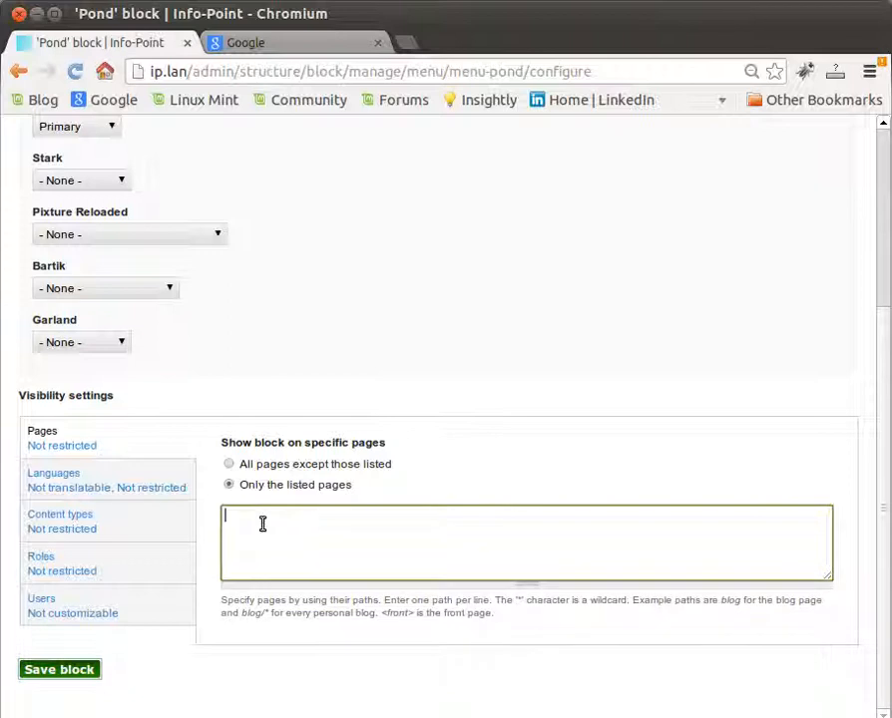
text(pond/*)
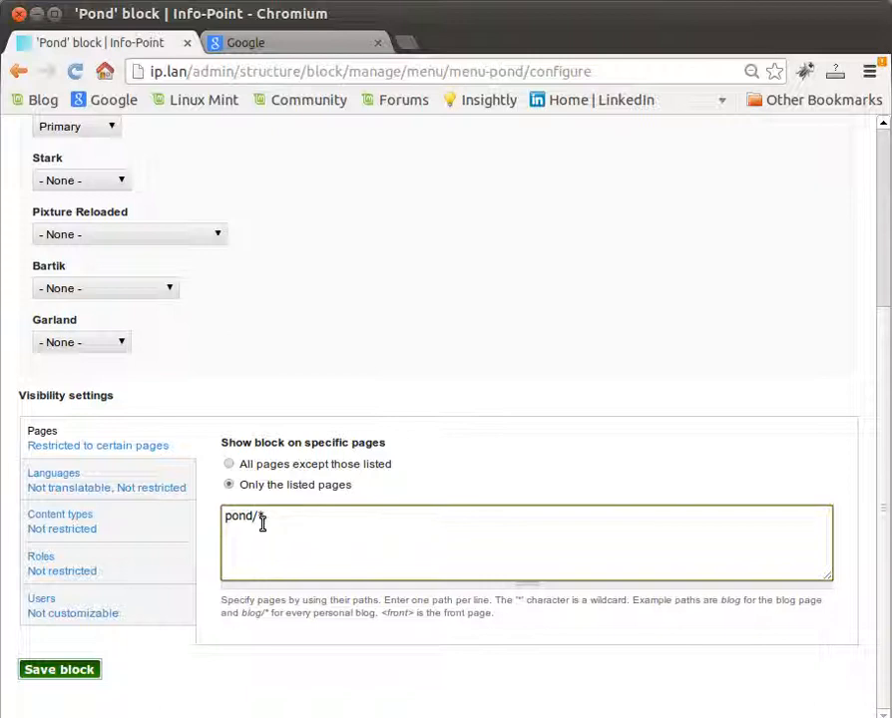
click(57, 671)
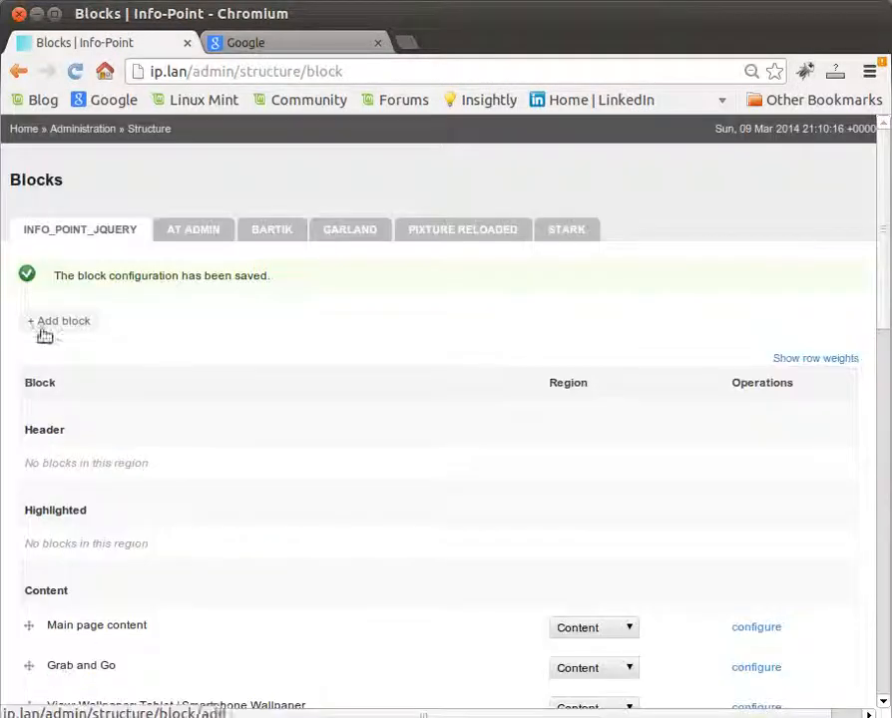
Step: Visit the Home, The Pond, Frogs in the Pond, Ducks and Heron pages to check where the Pond menu is shown
click(28, 132)
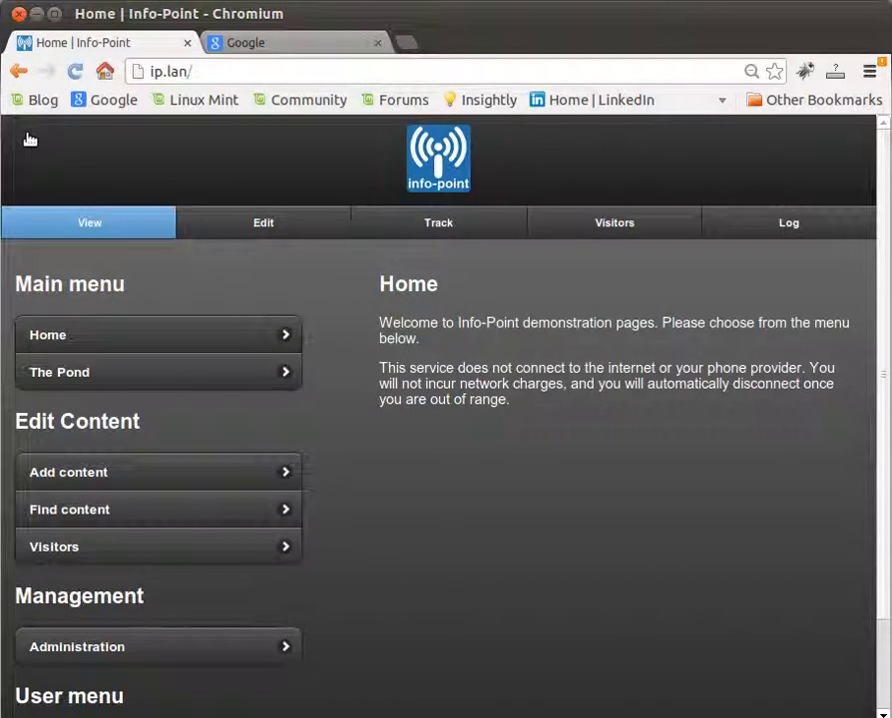
click(98, 382)
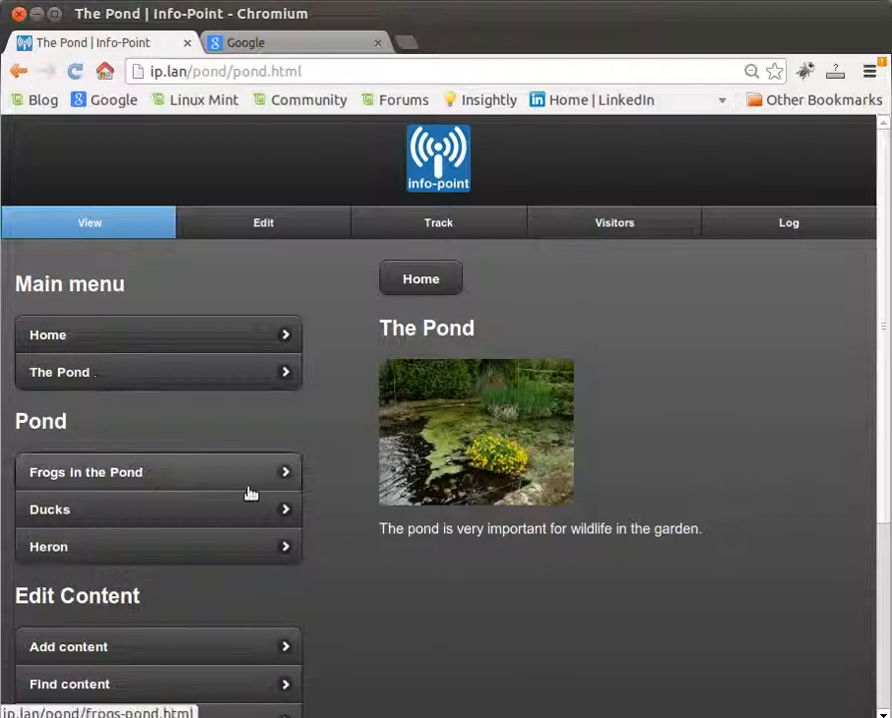
click(120, 481)
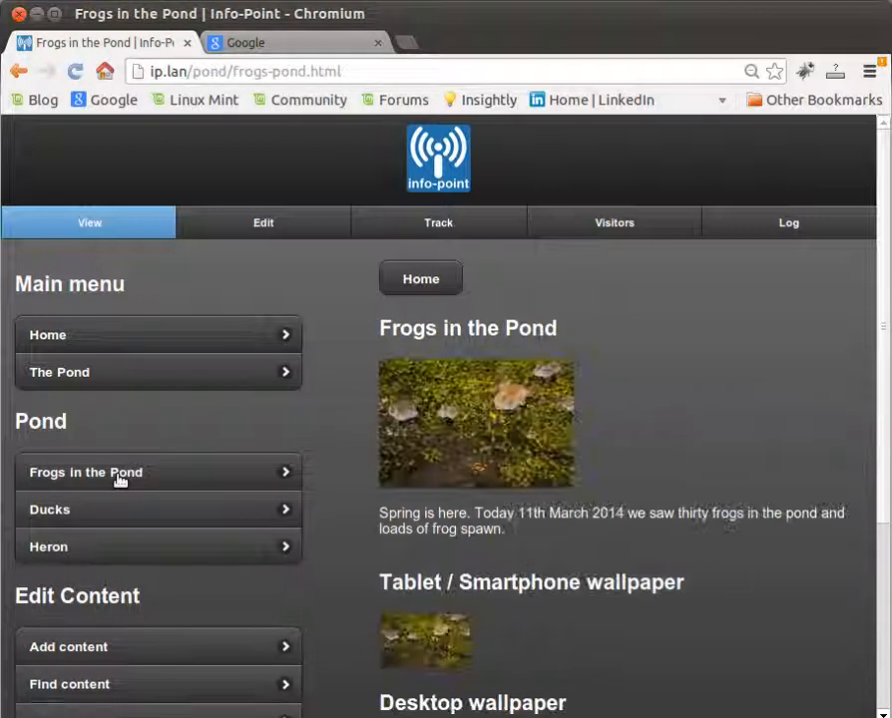
click(118, 523)
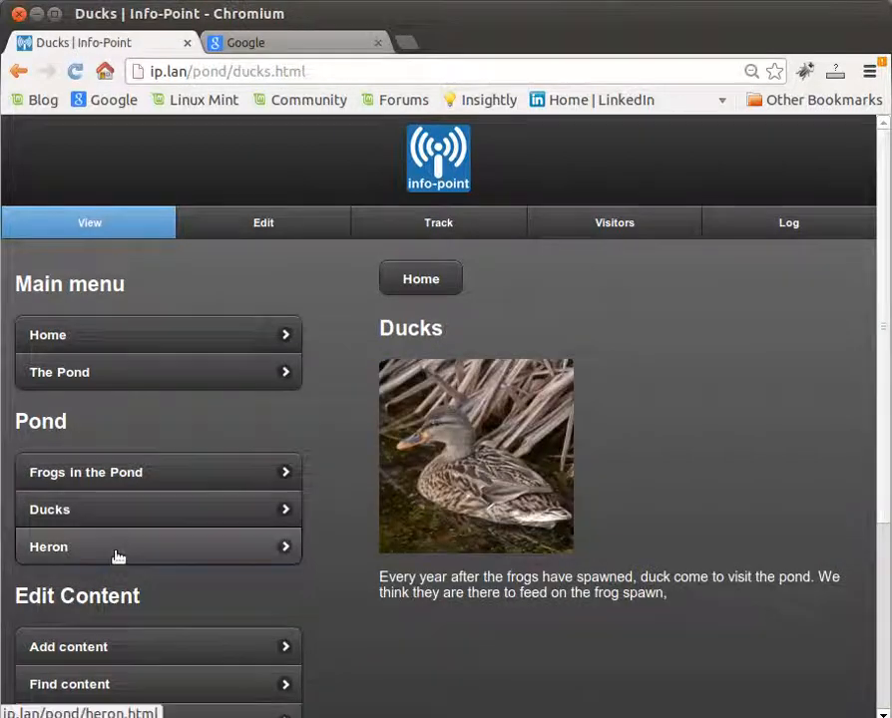
click(118, 556)
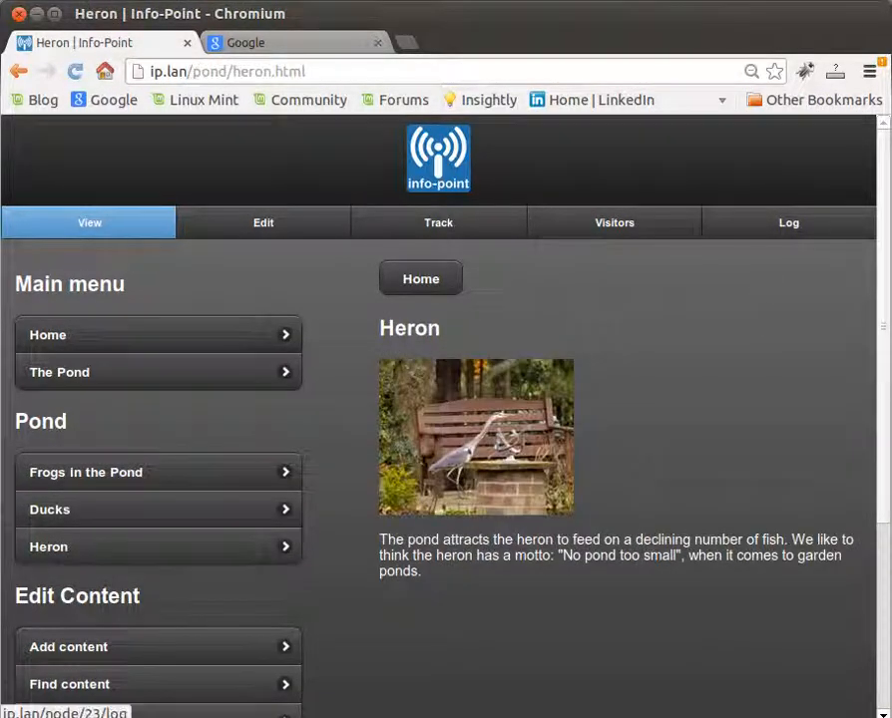
click(848, 0)
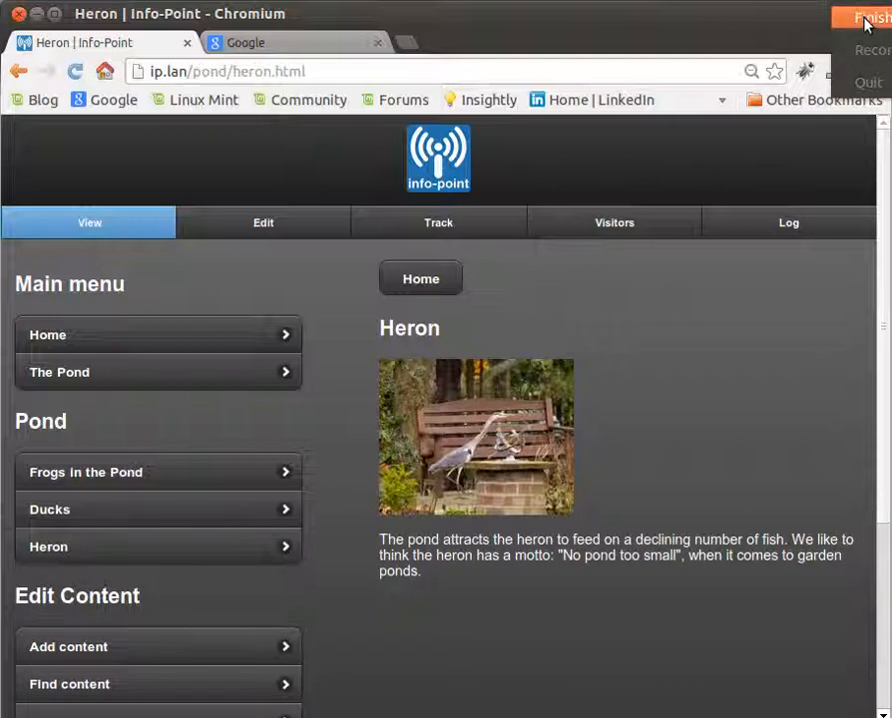